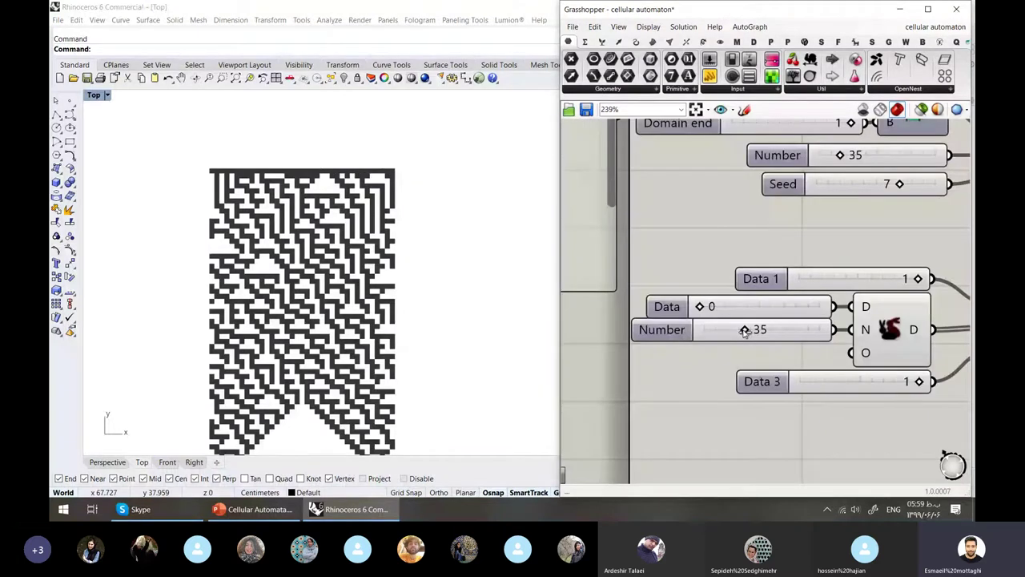
Try values of 31, 30 and 43 on the Number slider feeding the Duplicate Data component and inspect the resulting pattern.
drag(745, 331, 740, 330)
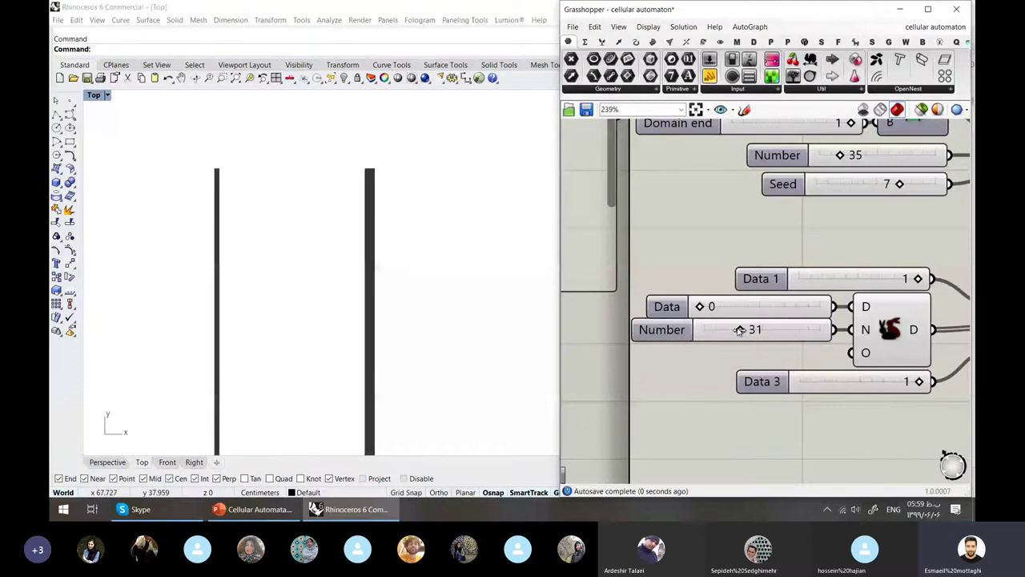
mouse_move(740, 331)
mouse_down()
mouse_move(727, 331)
mouse_move(740, 331)
mouse_up()
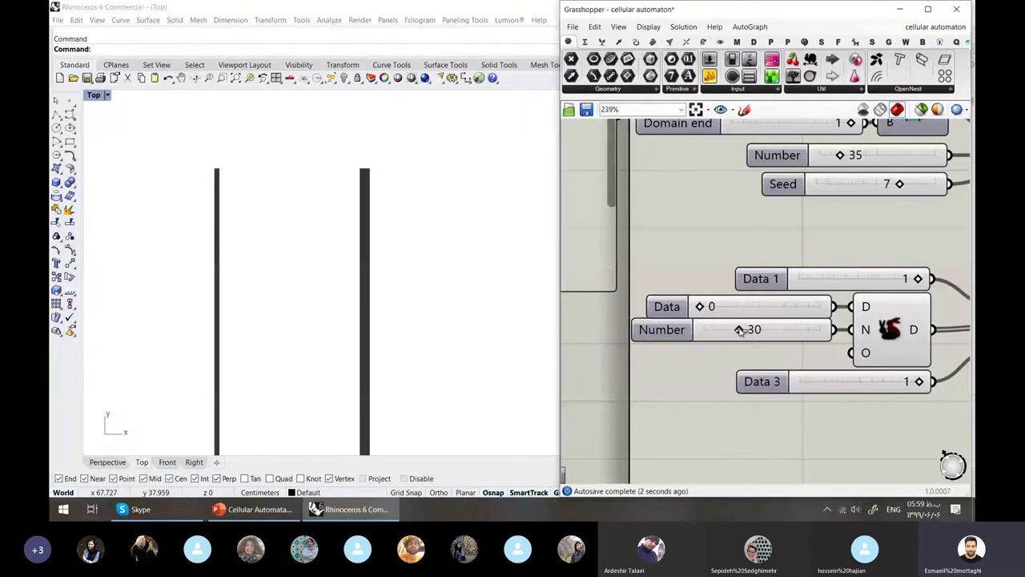
drag(739, 331, 753, 331)
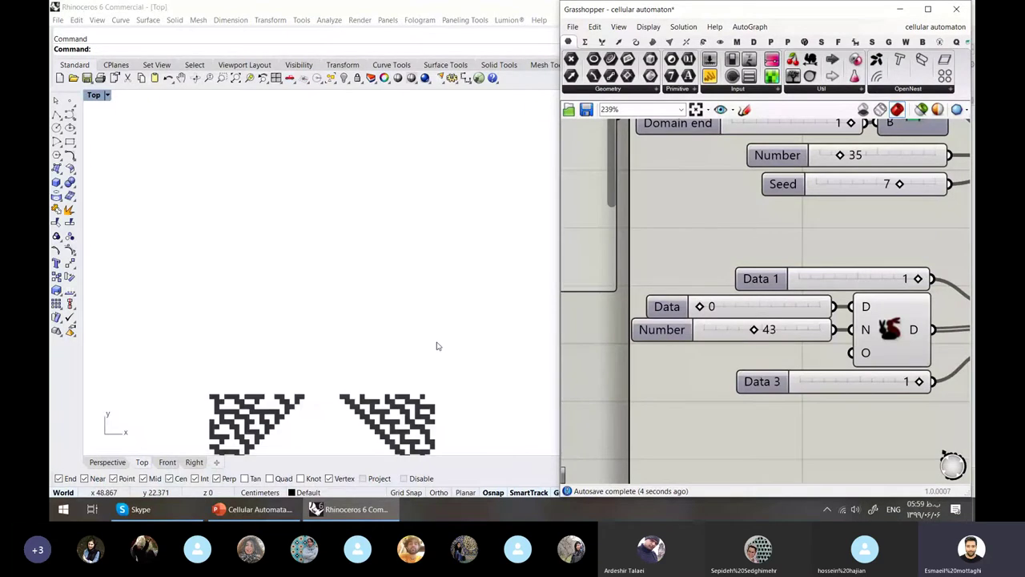
scroll(381, 315, down, 6)
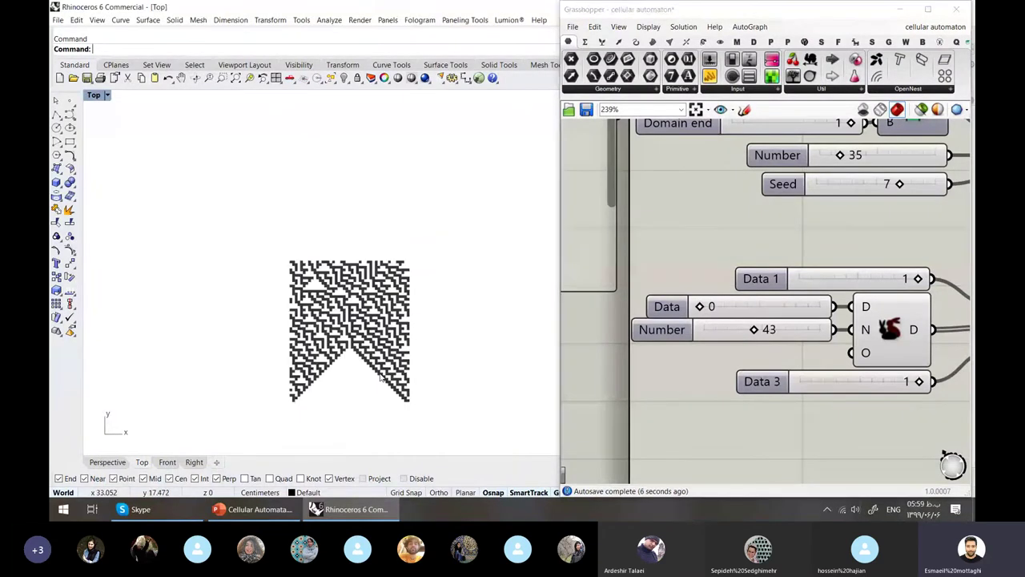
scroll(289, 400, up, 3)
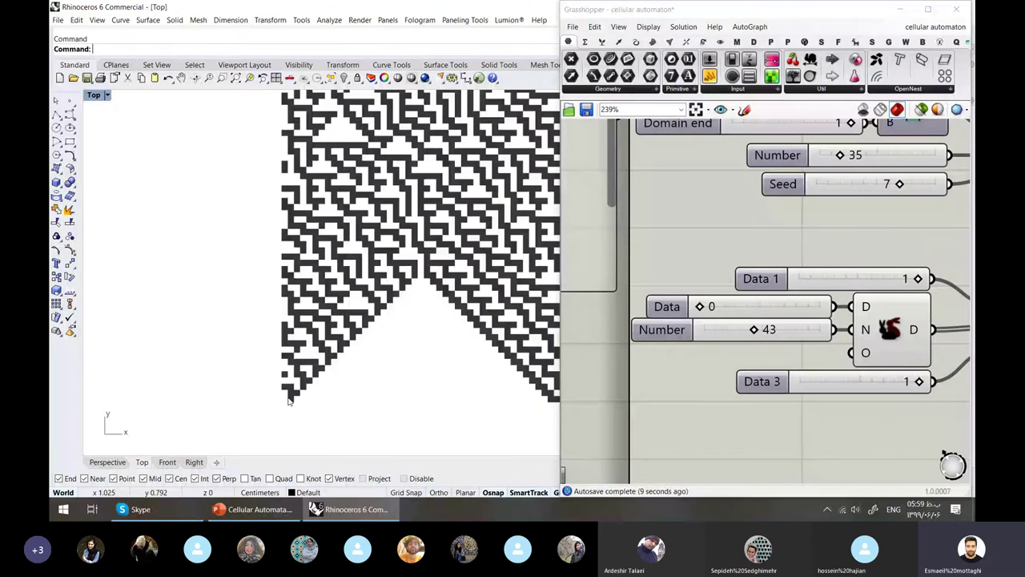
scroll(289, 400, down, 3)
Set the Number slider feeding the Duplicate Data component to 66.
drag(753, 329, 780, 329)
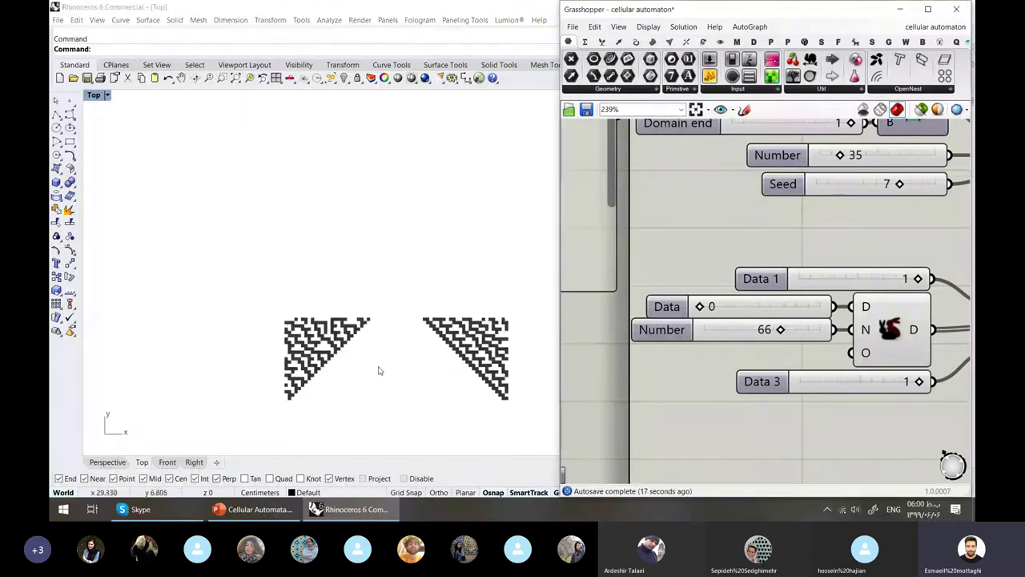
right_drag(352, 271, 301, 324)
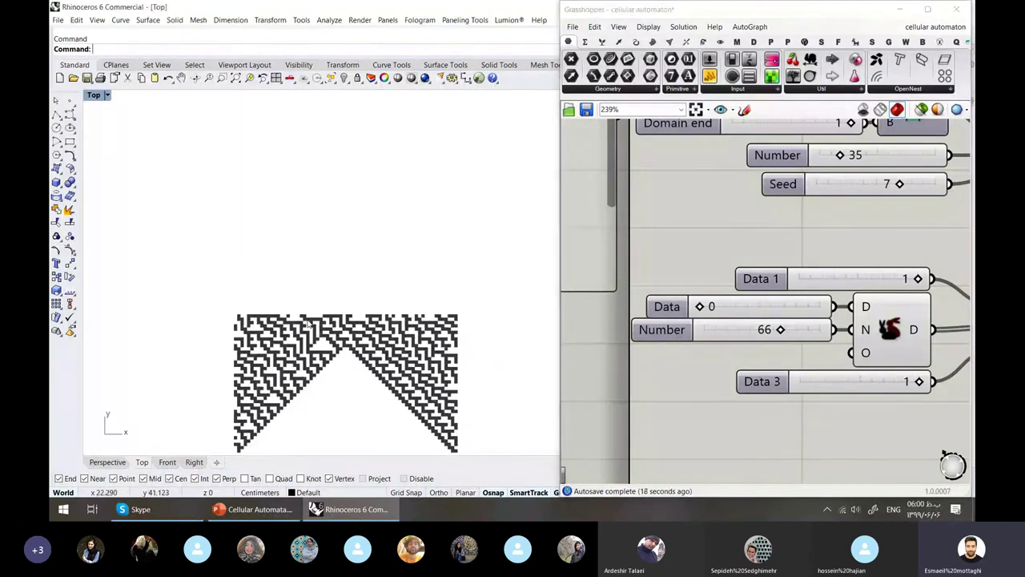
scroll(308, 323, down, 2)
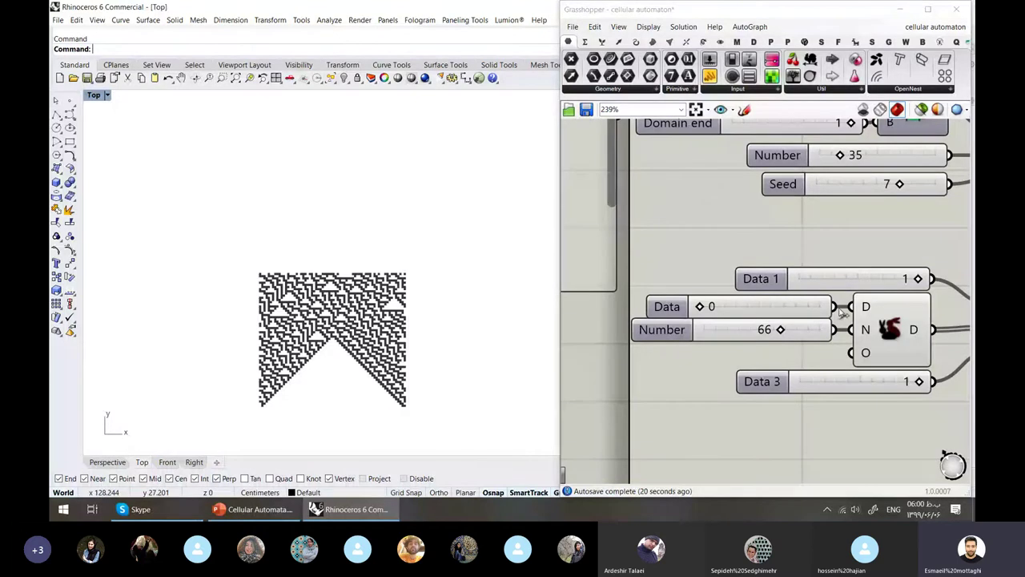
Set the Relay slider that drives Y-length to 115.
scroll(839, 312, down, 5)
right_drag(839, 312, 620, 252)
scroll(791, 277, up, 3)
drag(791, 277, 808, 277)
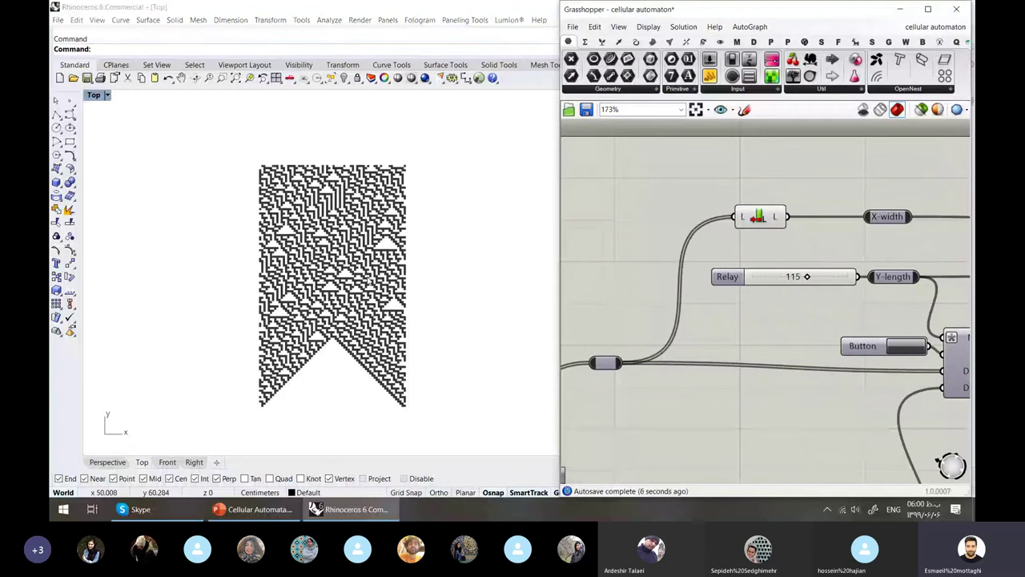
right_drag(361, 269, 336, 297)
Replace the merged list with the random integers by wiring the Random component's R output into the relay.
right_drag(721, 323, 887, 288)
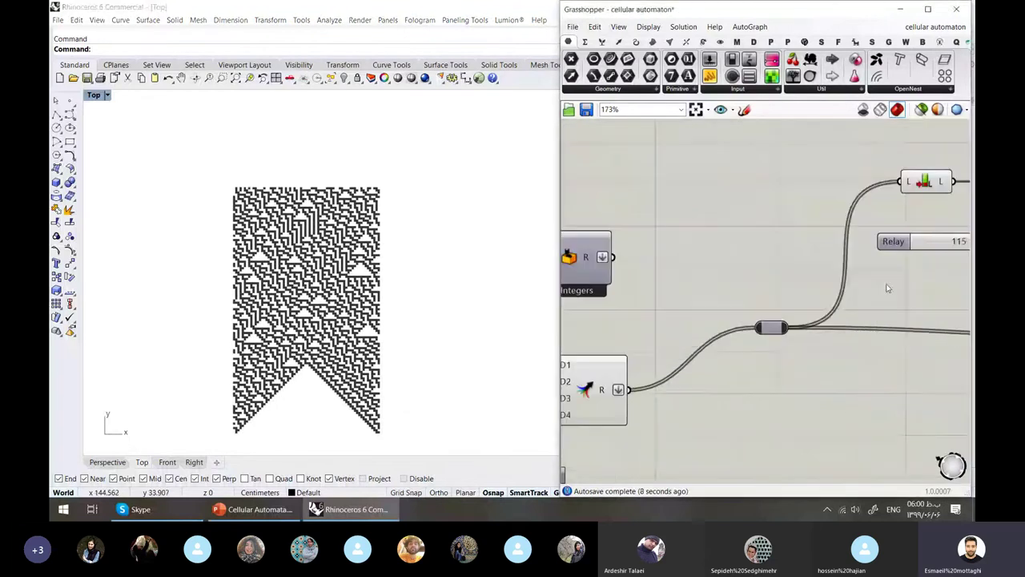
scroll(887, 288, down, 4)
scroll(887, 288, up, 3)
click(683, 367)
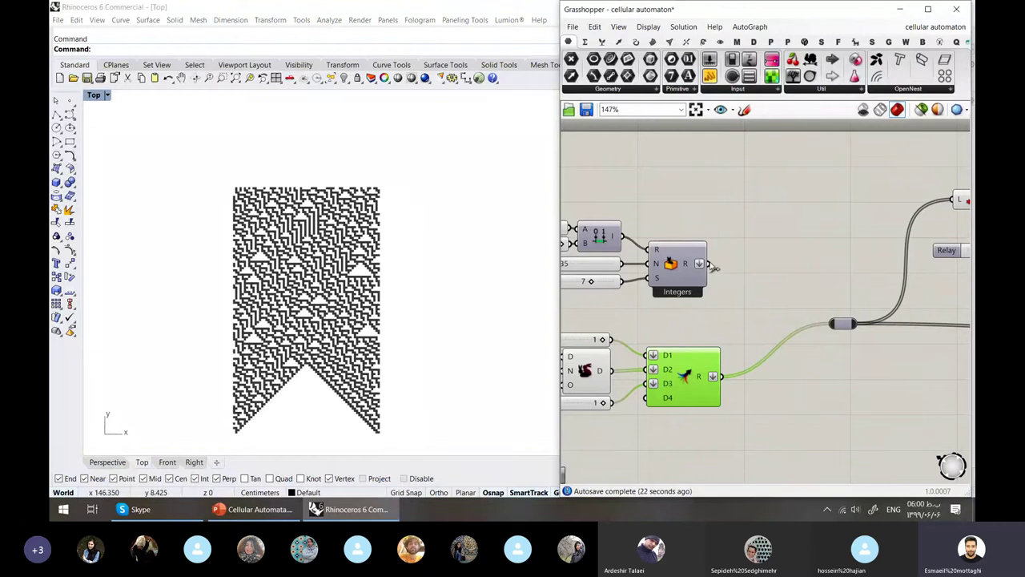
drag(709, 264, 831, 333)
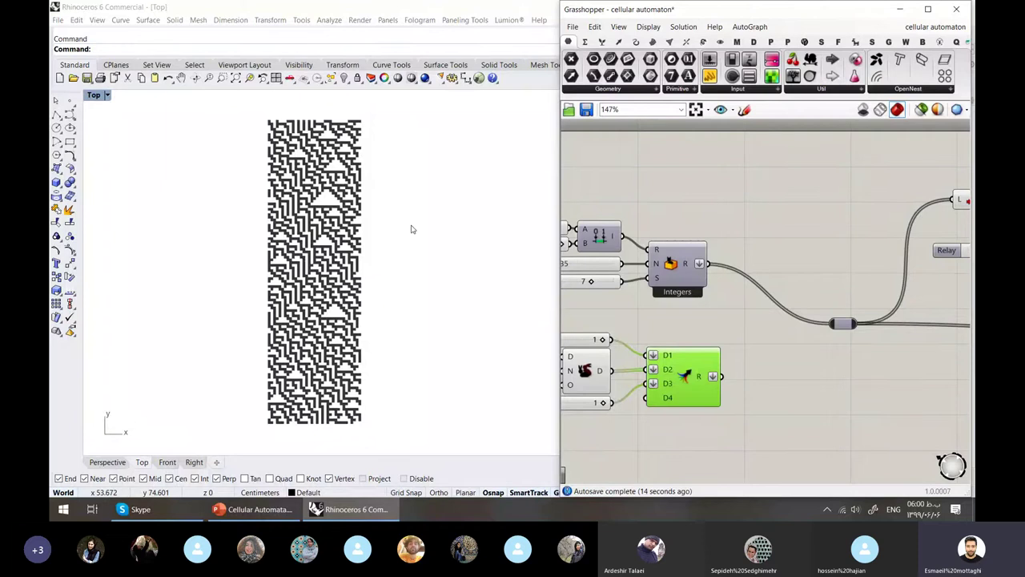
Examine the rule slider labelled "change this" and the C# component that receives its value.
right_drag(773, 350, 640, 261)
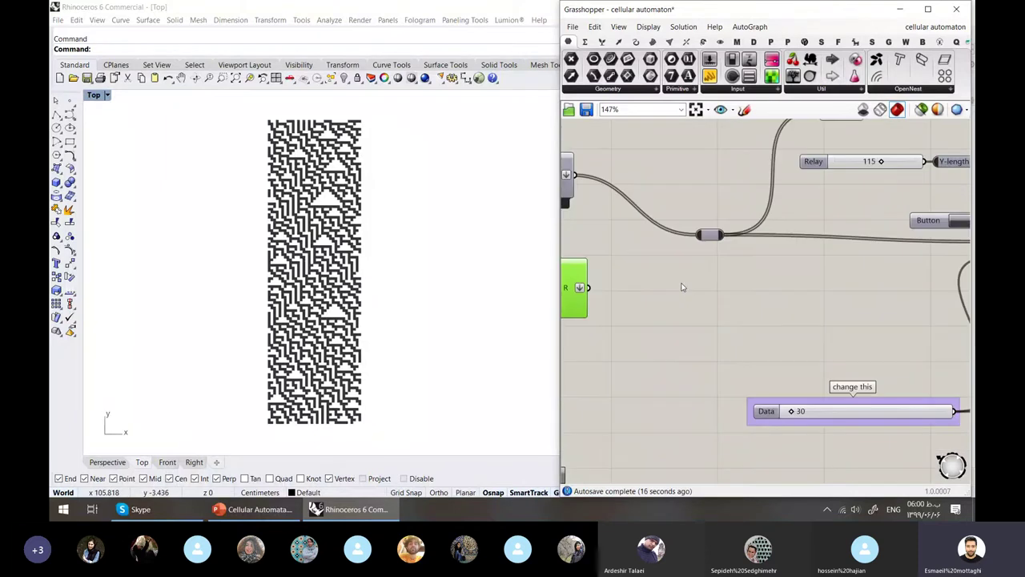
scroll(682, 287, down, 3)
scroll(726, 352, up, 2)
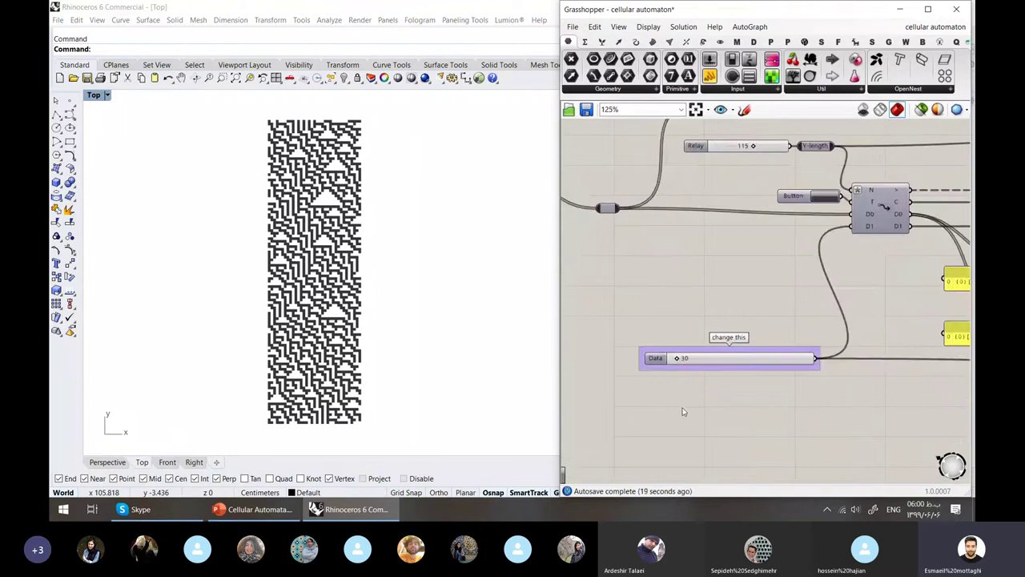
scroll(688, 310, up, 2)
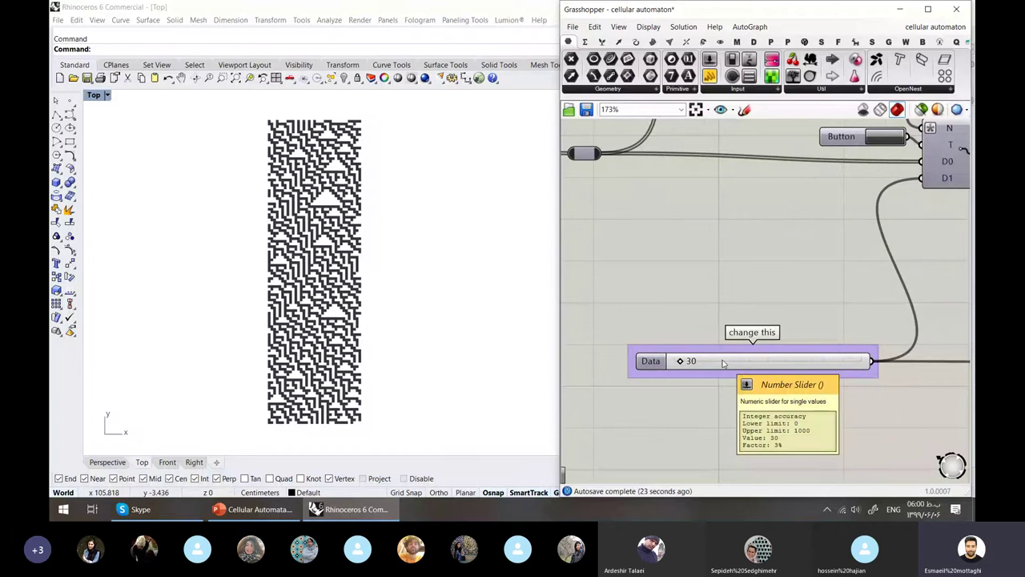
double_click(723, 362)
click(703, 269)
scroll(624, 323, down, 4)
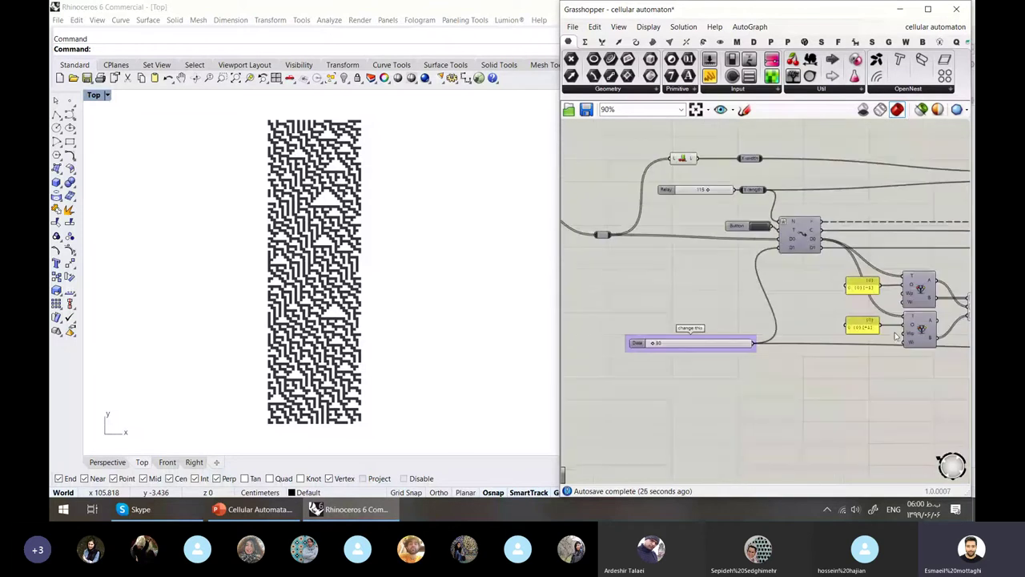
right_drag(896, 337, 568, 292)
drag(787, 306, 698, 335)
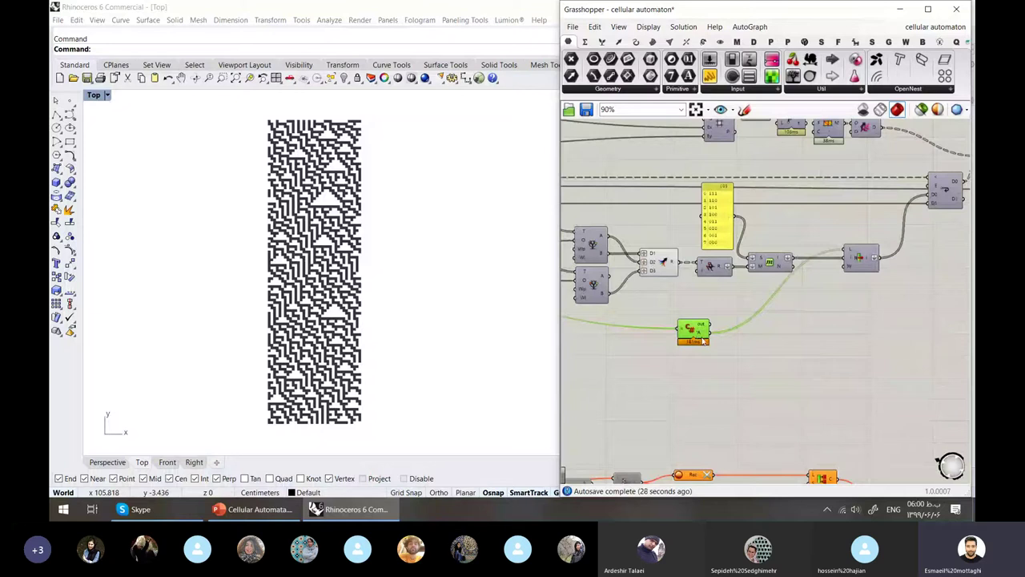
scroll(703, 341, up, 2)
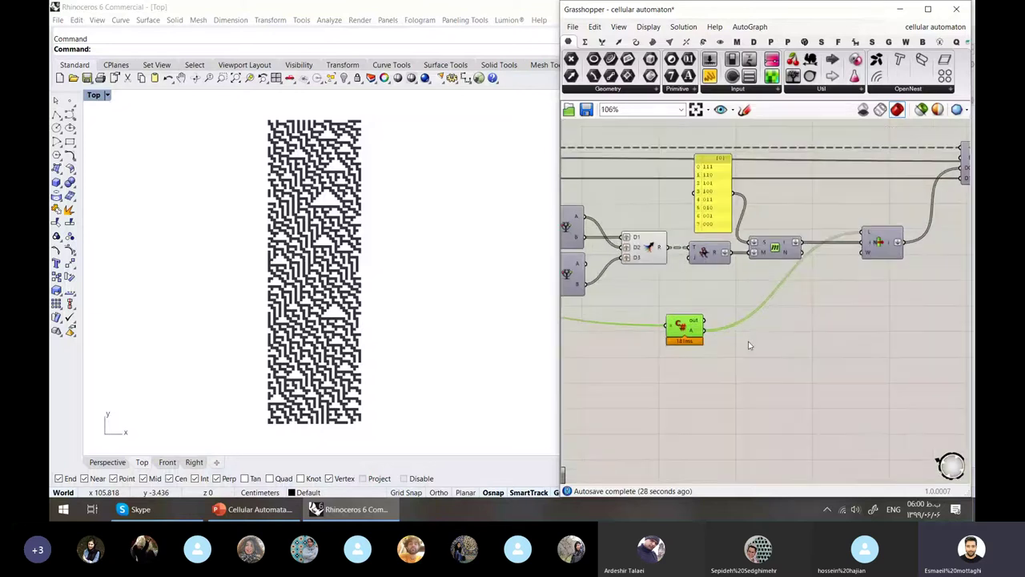
Add a Panel beside the C# component, connect output A to it, and enlarge it to show all eight items.
drag(709, 75, 827, 378)
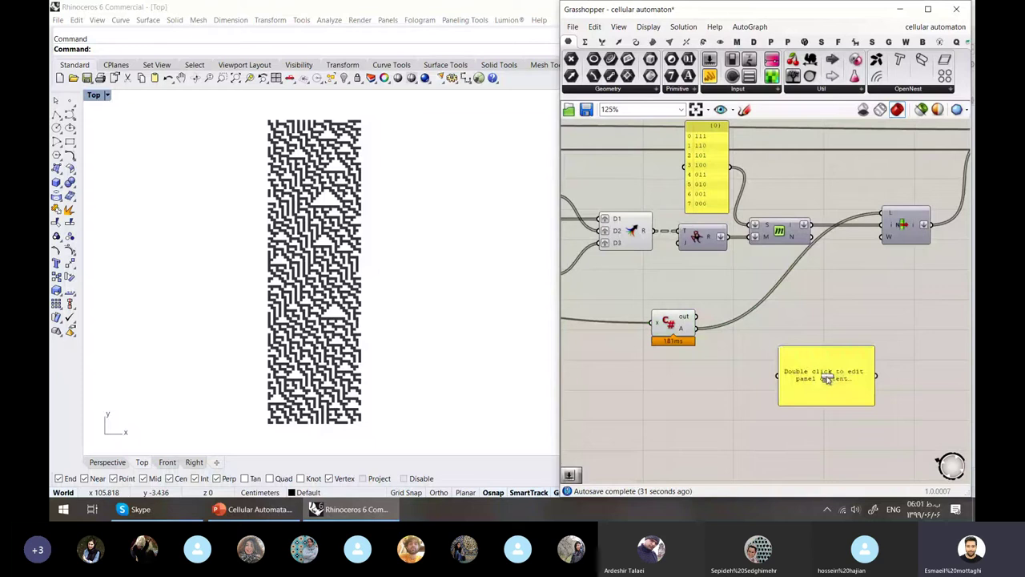
scroll(786, 365, up, 2)
drag(661, 314, 773, 380)
right_drag(779, 322, 775, 319)
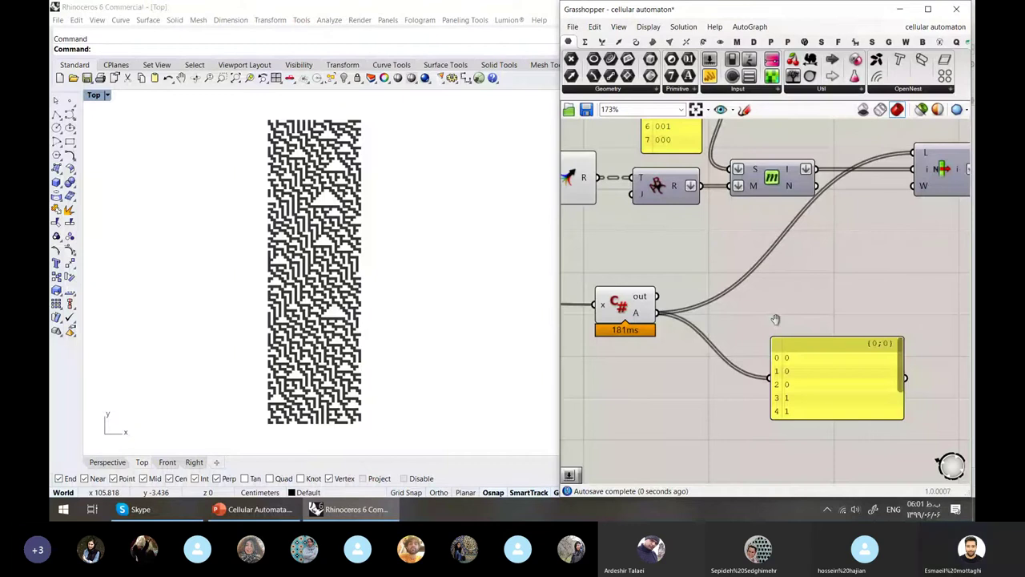
right_drag(775, 320, 714, 271)
drag(843, 370, 887, 424)
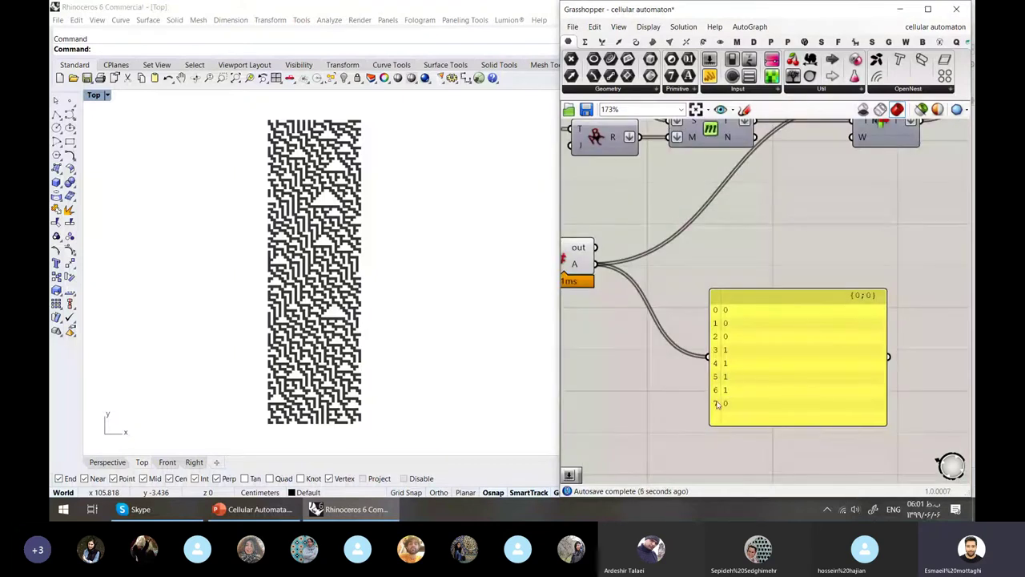
Set the "change this" rule slider to 120 and check the C# output in the panel.
right_drag(681, 353, 861, 368)
scroll(837, 353, down, 3)
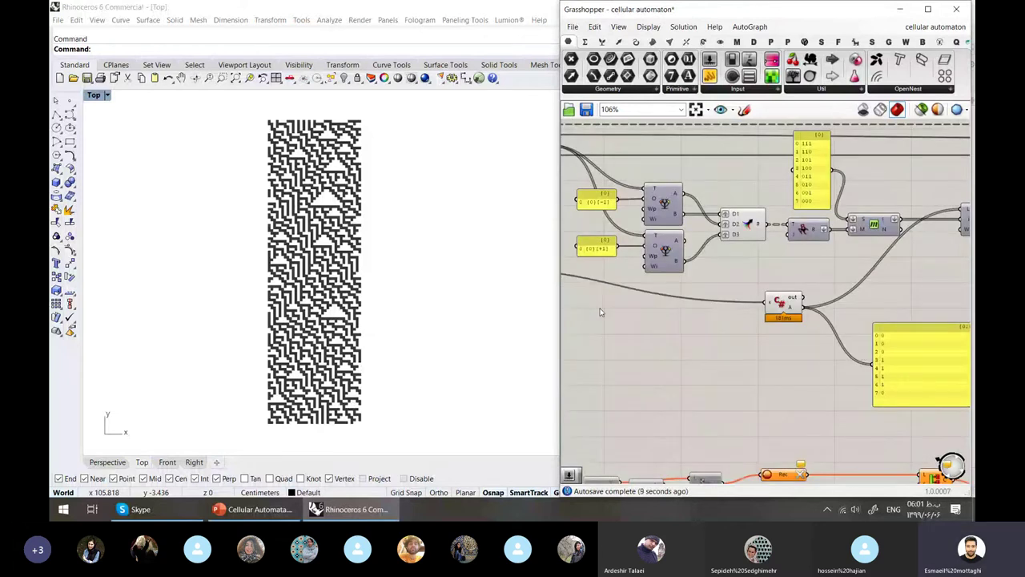
right_drag(602, 301, 647, 298)
scroll(641, 289, down, 3)
scroll(632, 271, up, 5)
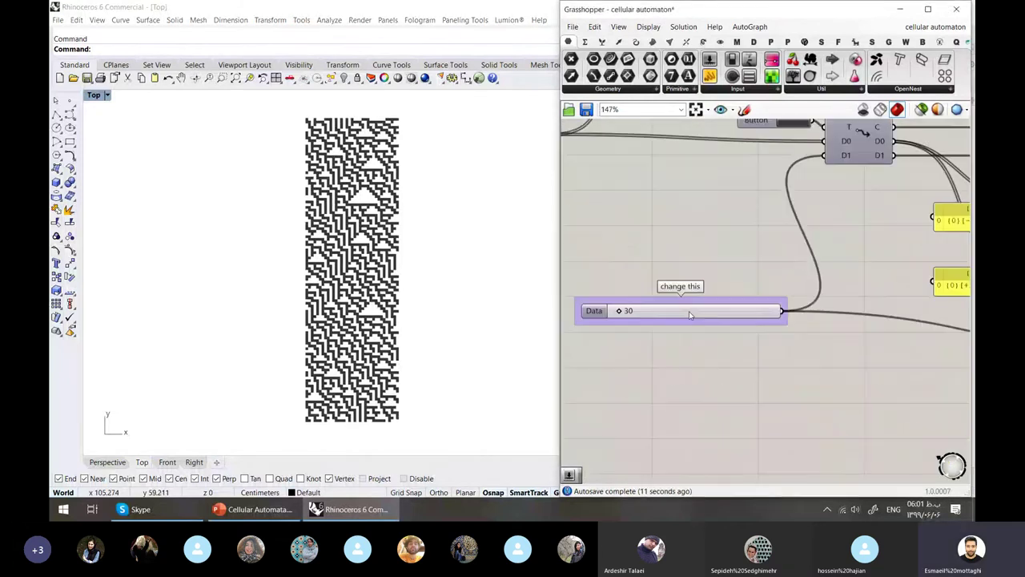
double_click(689, 315)
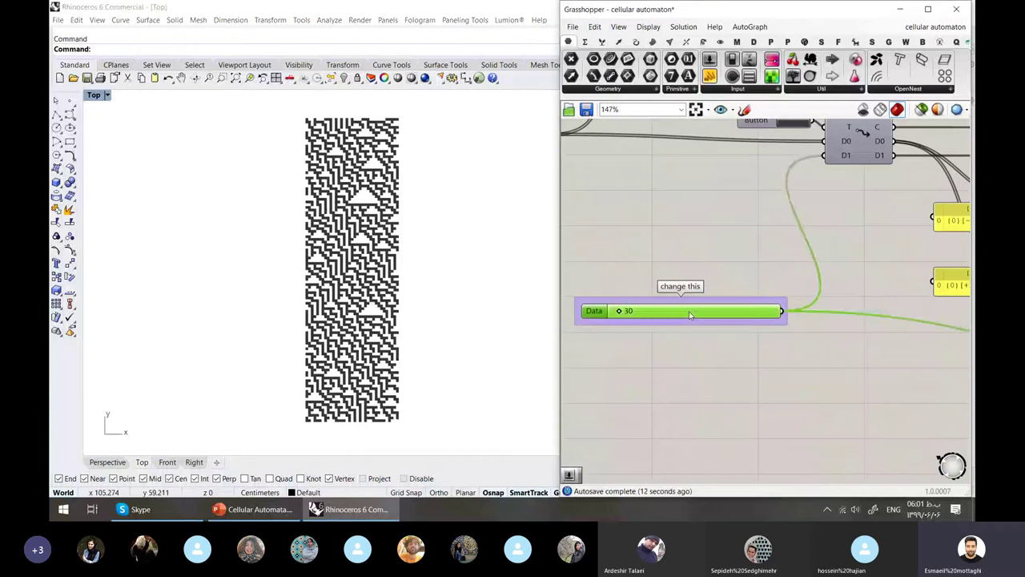
text(120)
key(Return)
right_drag(846, 379, 562, 289)
scroll(561, 290, down, 3)
scroll(924, 366, up, 3)
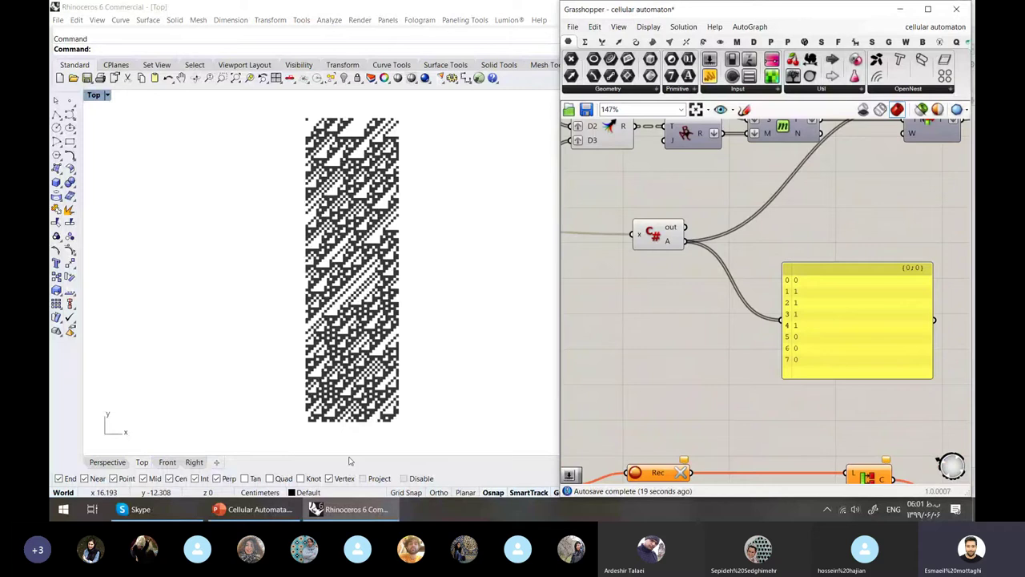
Set the Number slider feeding the Random integers component to 90.
scroll(767, 261, down, 5)
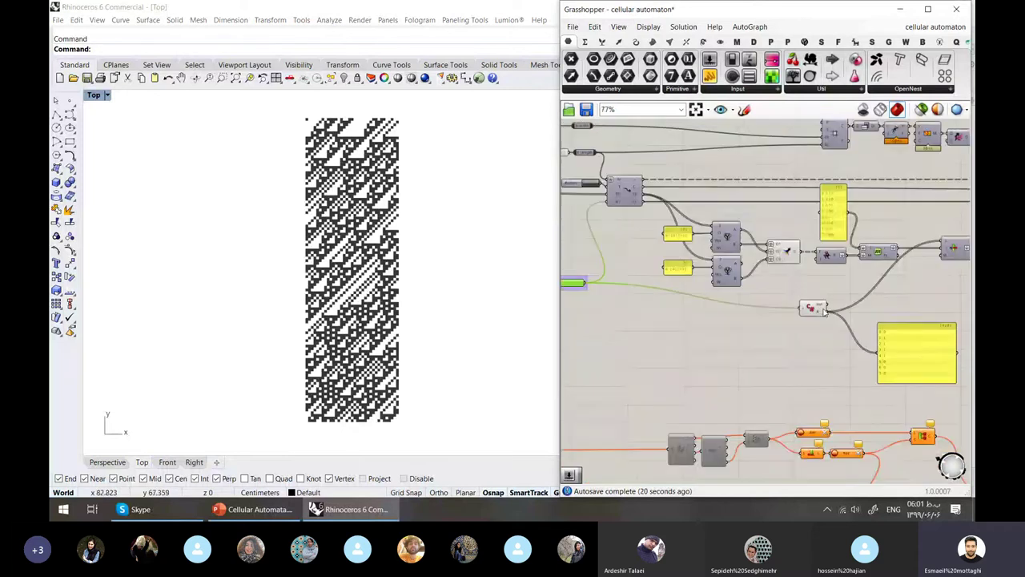
right_drag(767, 260, 970, 317)
scroll(651, 245, up, 6)
drag(646, 246, 672, 245)
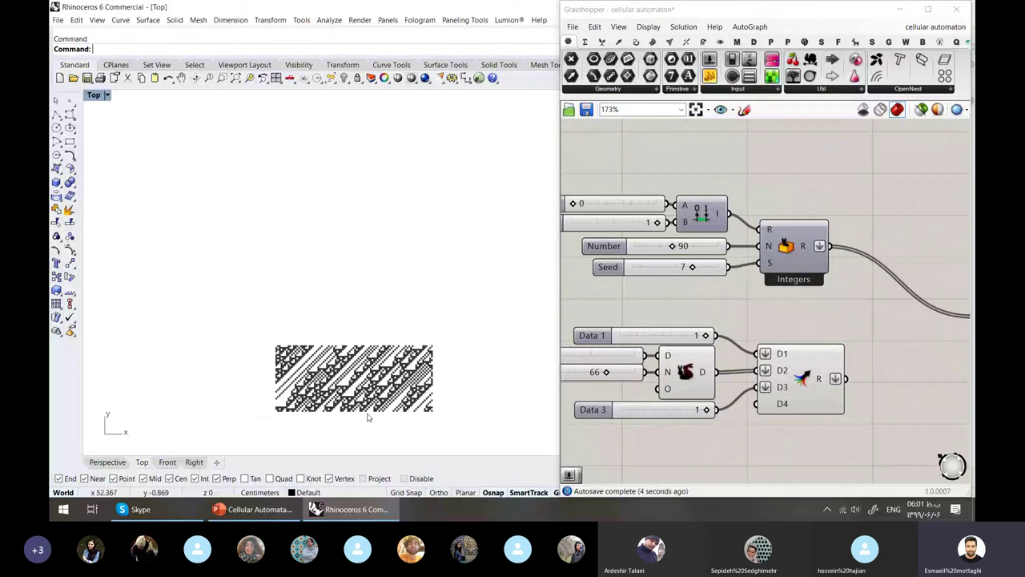
Set the "change this" rule slider to 50.
right_drag(743, 315, 605, 249)
scroll(605, 249, down, 2)
right_drag(907, 391, 739, 369)
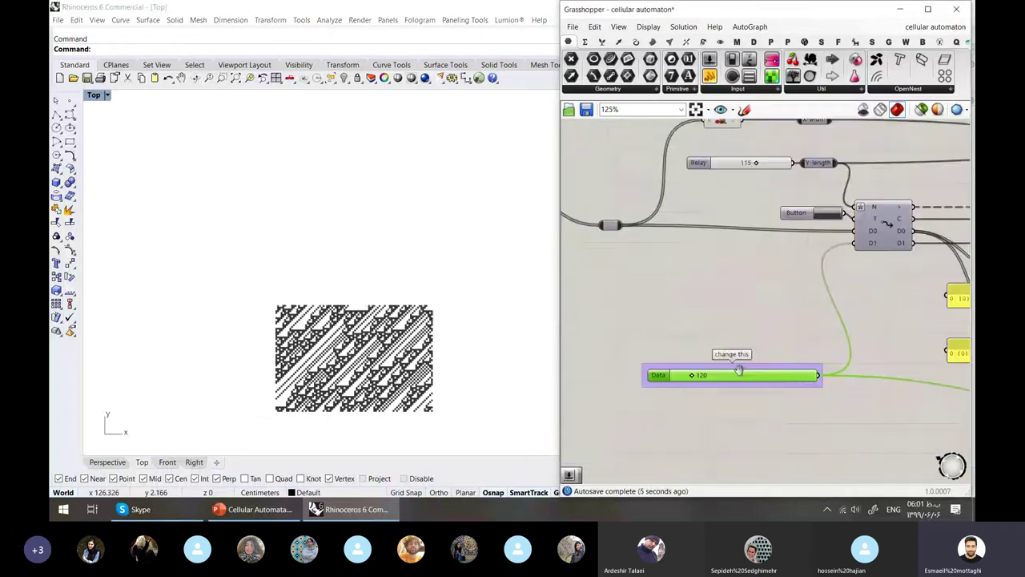
scroll(621, 382, up, 1)
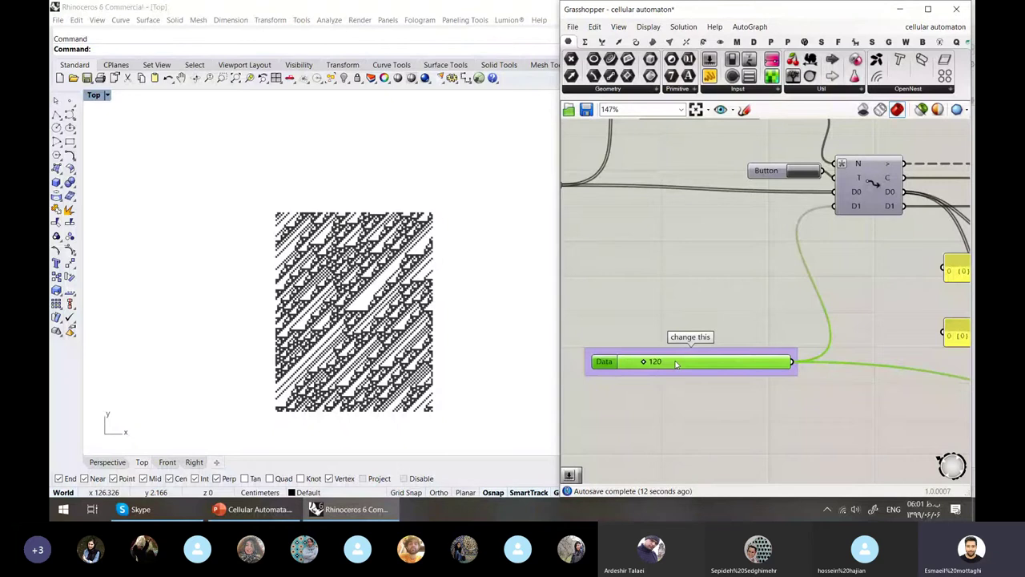
key(ctrl+z)
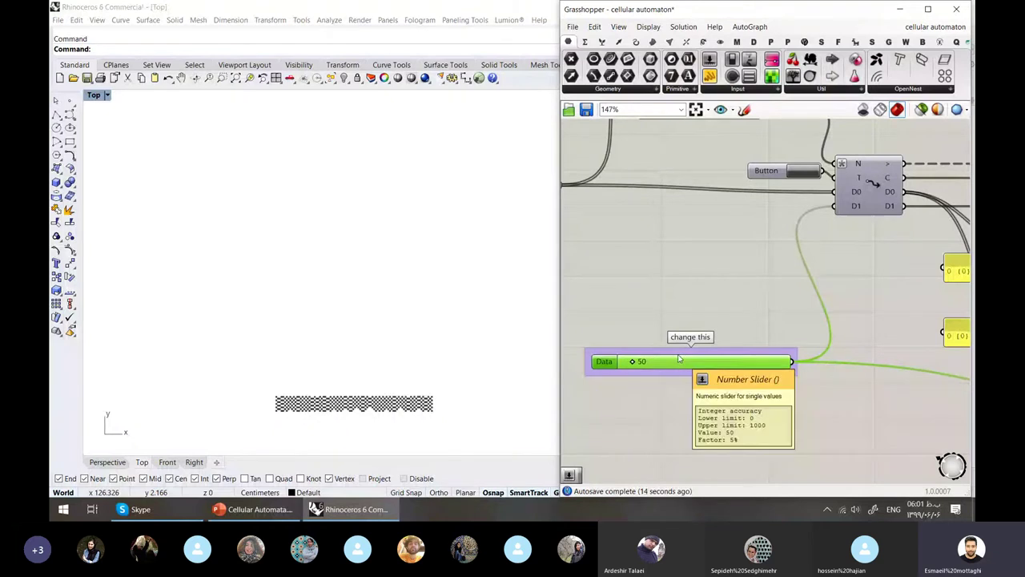
Try rule values 20 and 10 on the "change this" slider to compare the generated patterns.
double_click(679, 359)
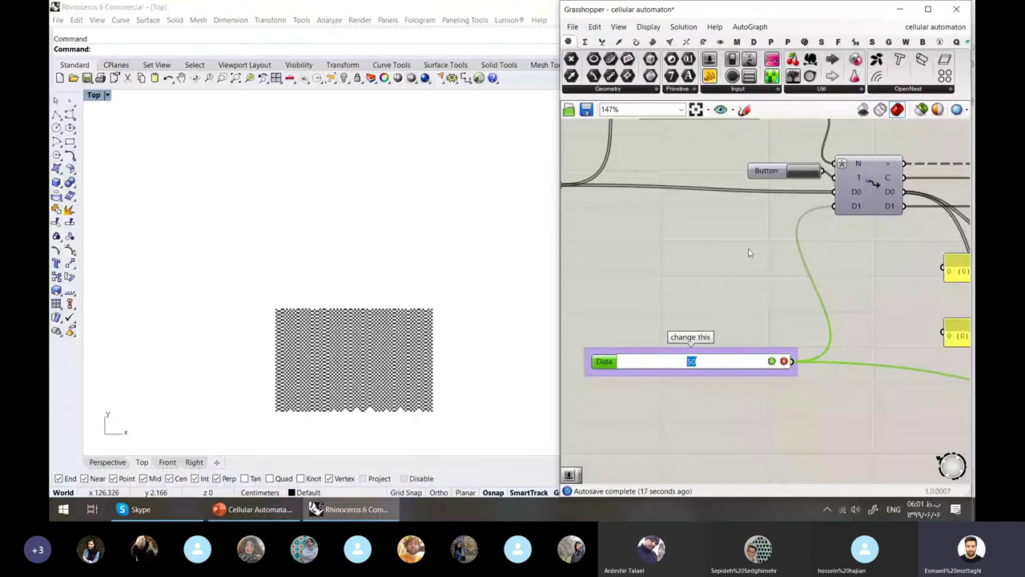
text(20)
key(Return)
double_click(664, 362)
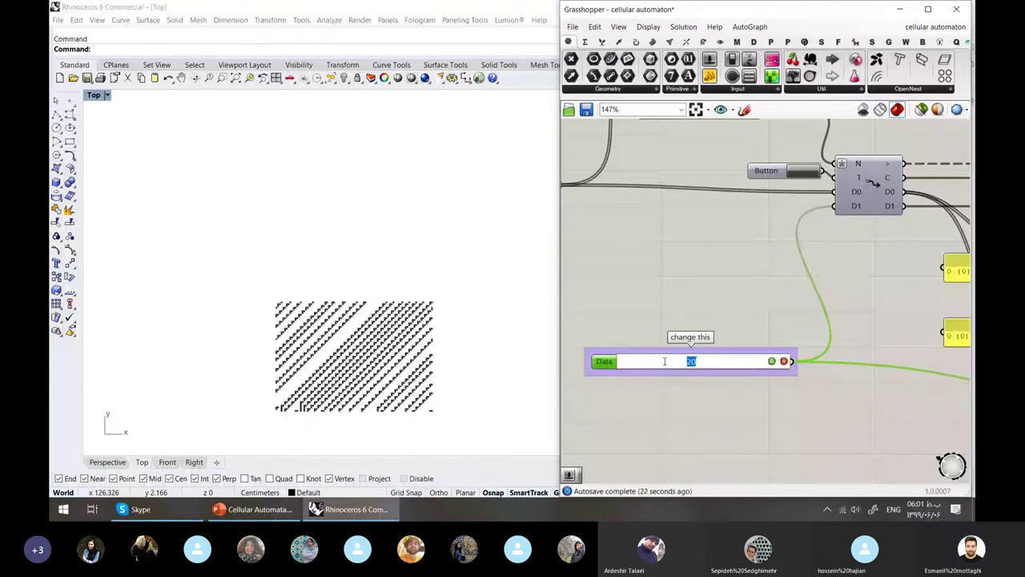
text(10)
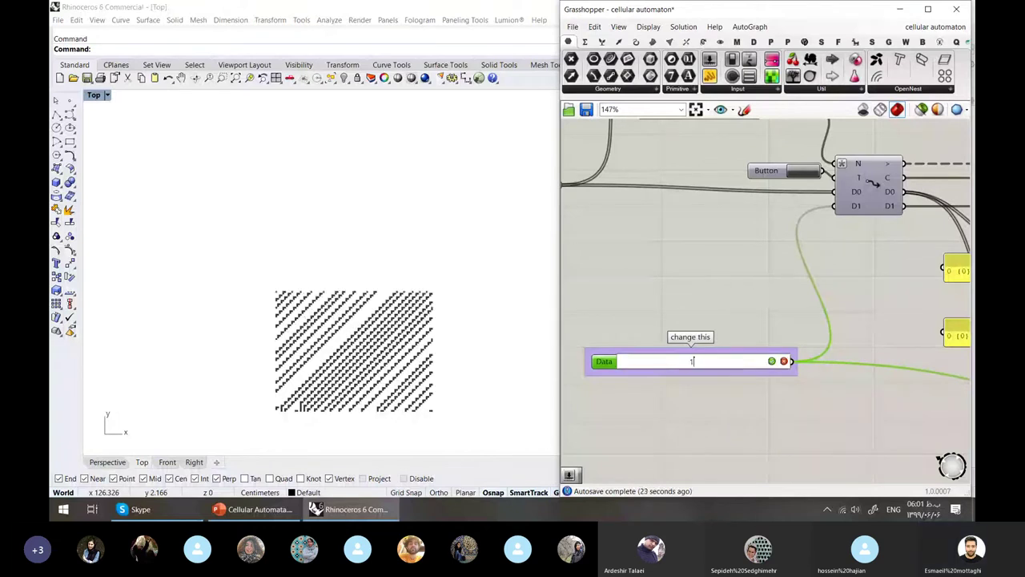
key(Return)
Set the "change this" rule slider to 23.
double_click(664, 361)
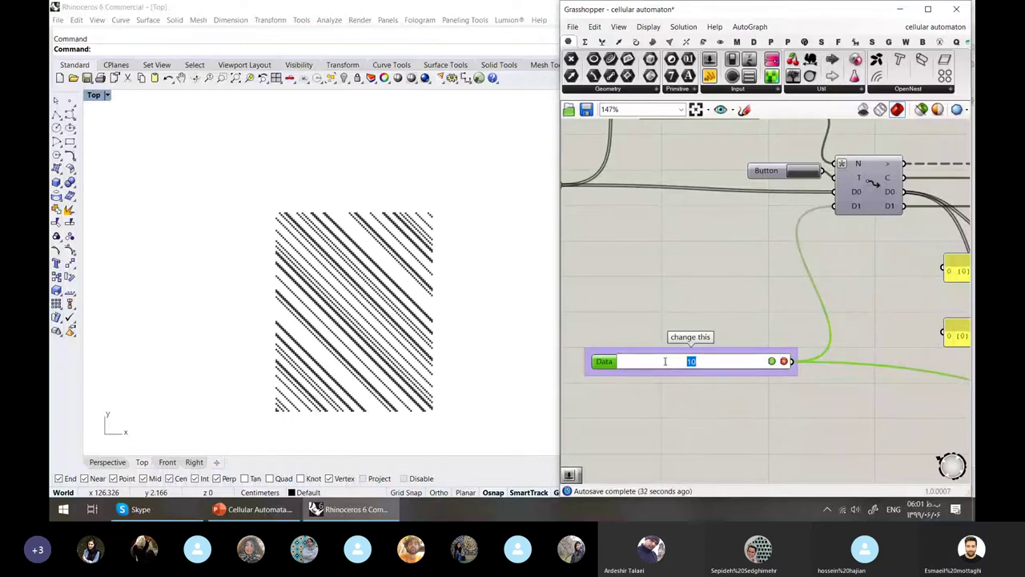
text(23)
key(Return)
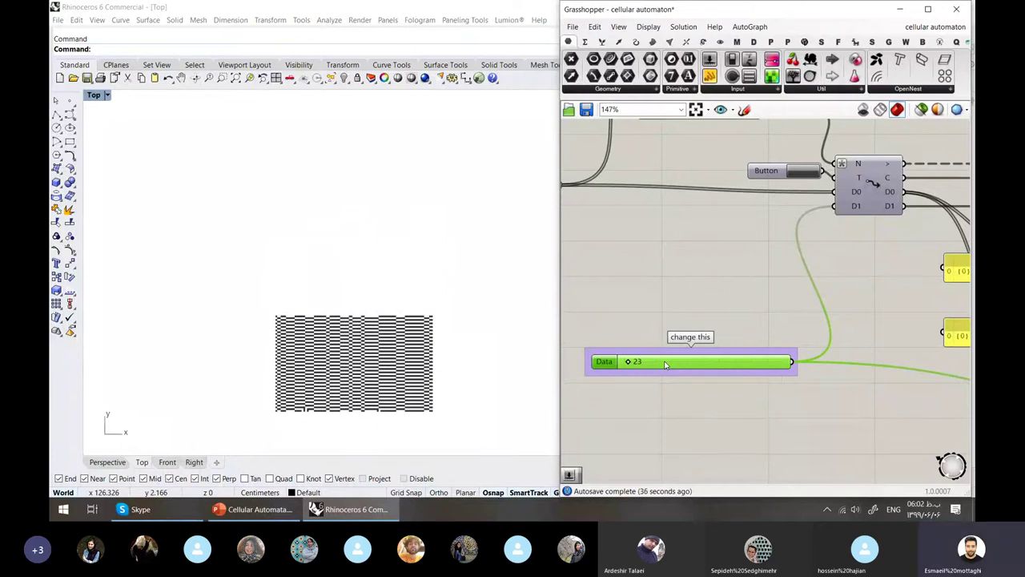
Try rule values 24 and 28 on the "change this" slider to compare the generated patterns.
double_click(665, 363)
text(24)
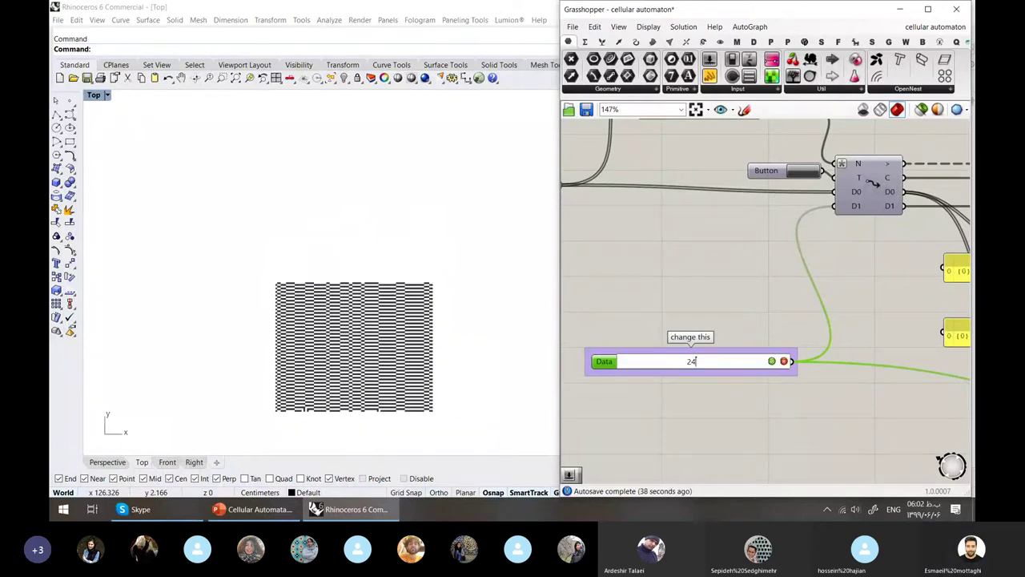
key(Return)
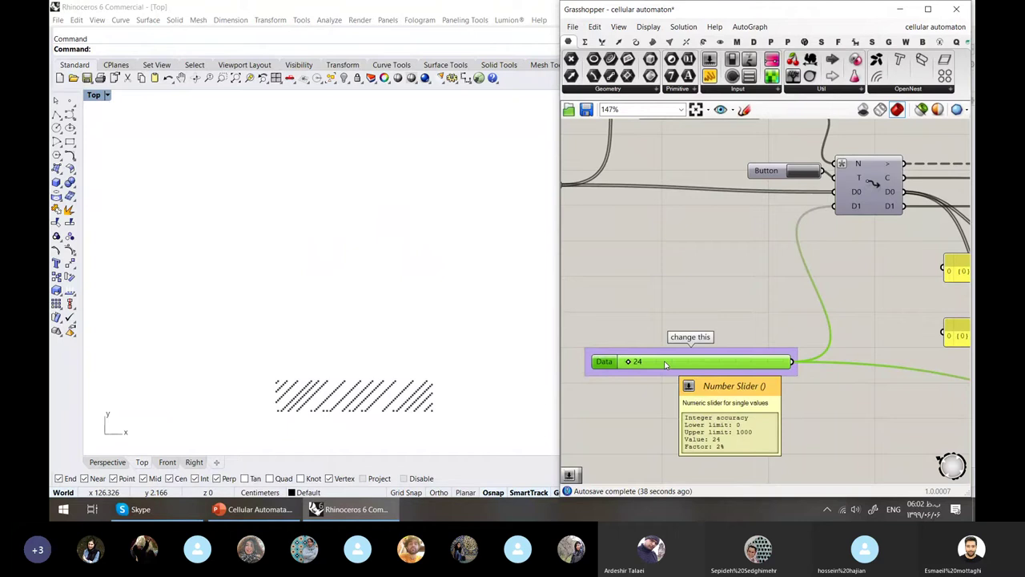
double_click(664, 362)
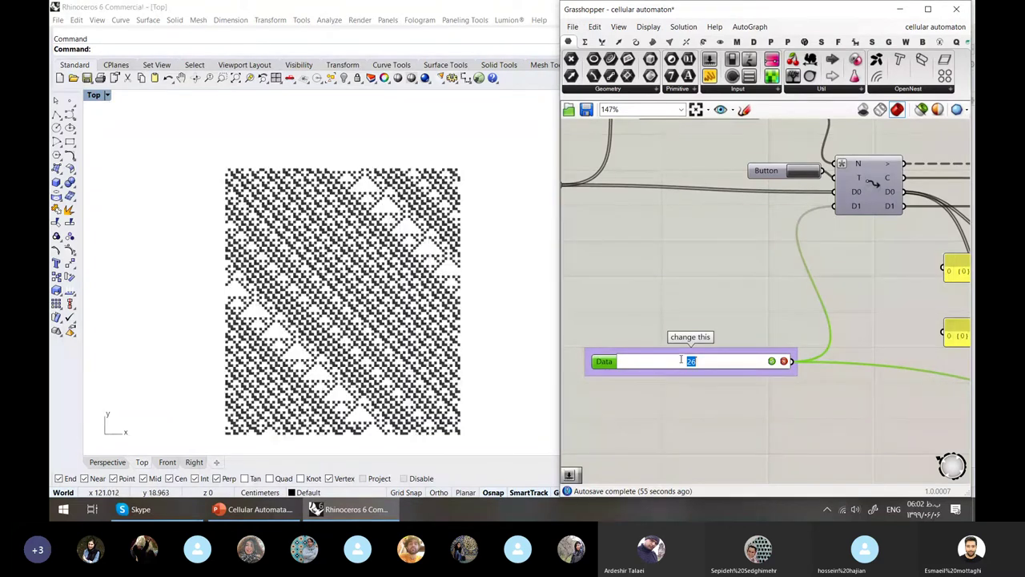
text(28)
key(Return)
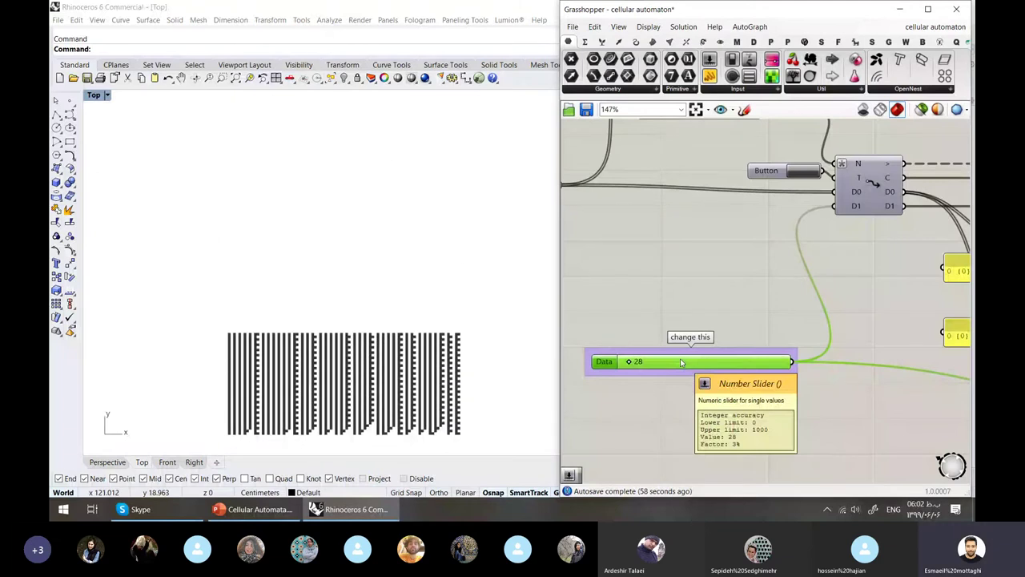
Try rule values 35 and 65 on the "change this" slider and watch the pattern grow.
double_click(681, 362)
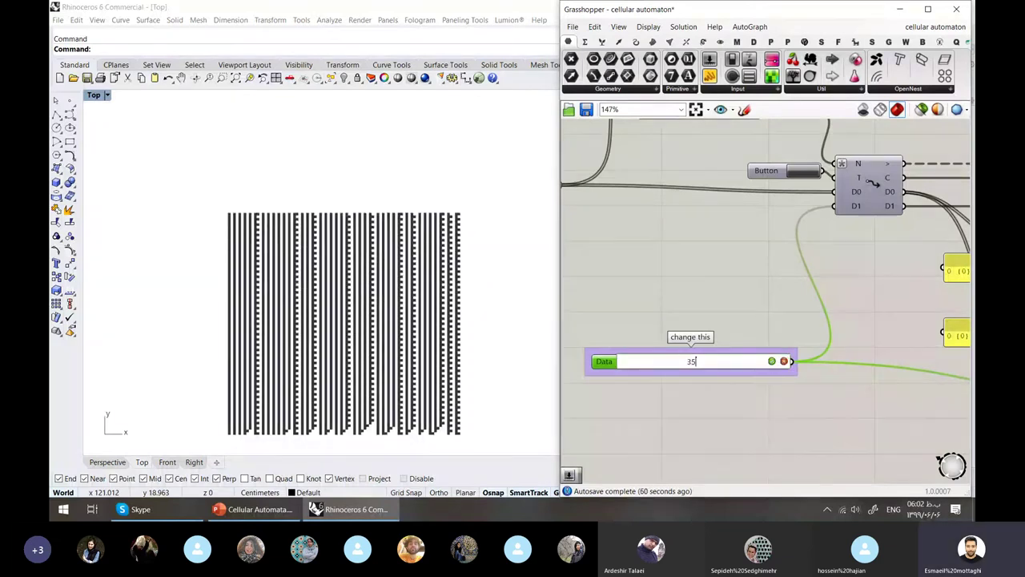
text(35)
key(Return)
double_click(694, 362)
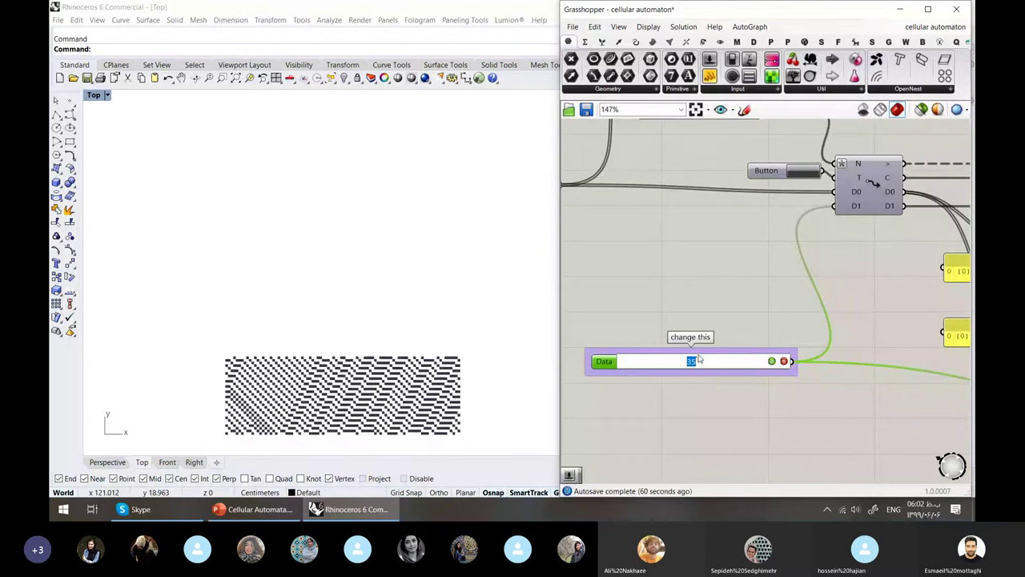
text(65)
key(Return)
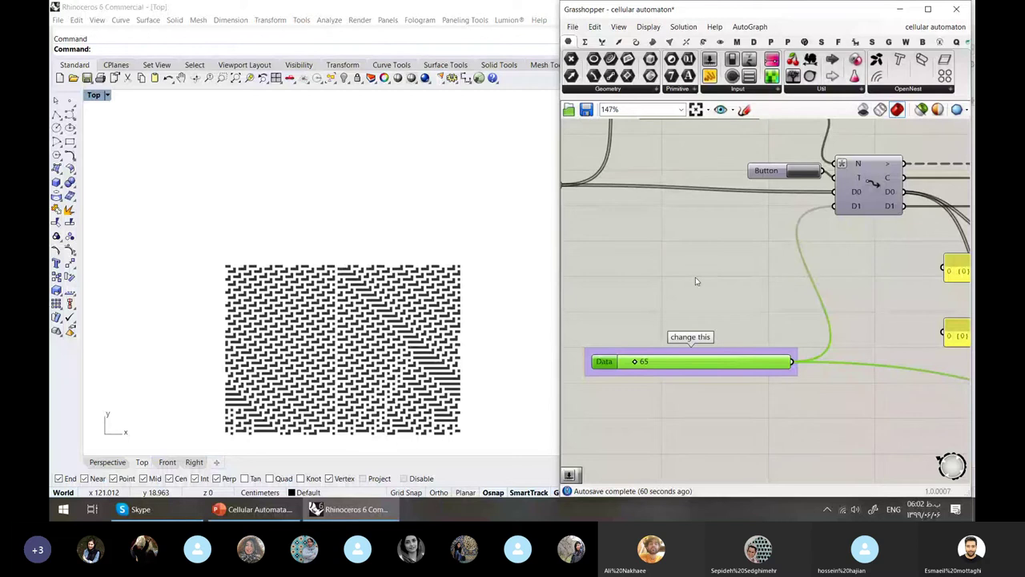
Try rule values 70 and 75 on the "change this" slider to compare their patterns.
double_click(692, 366)
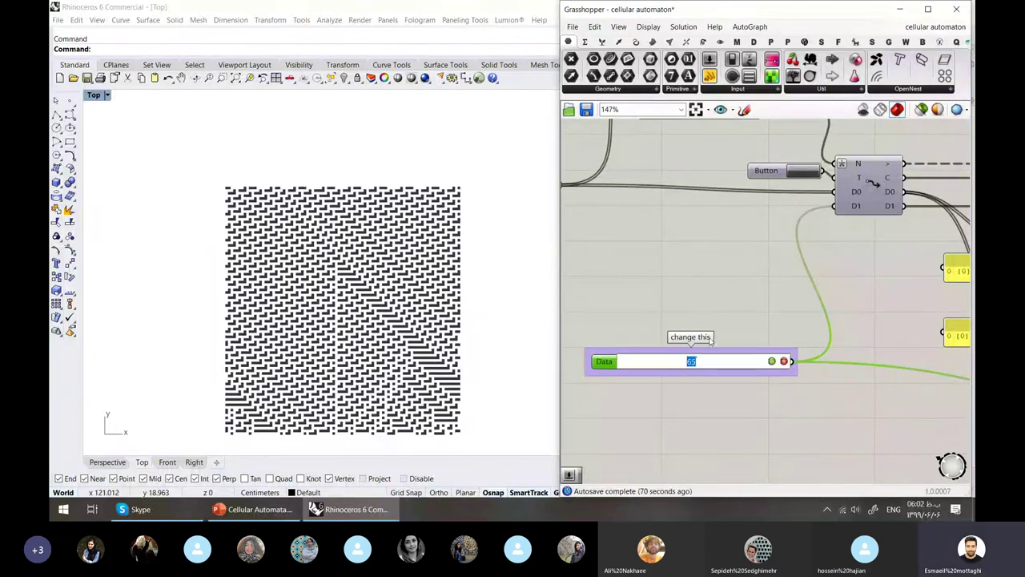
text(7)
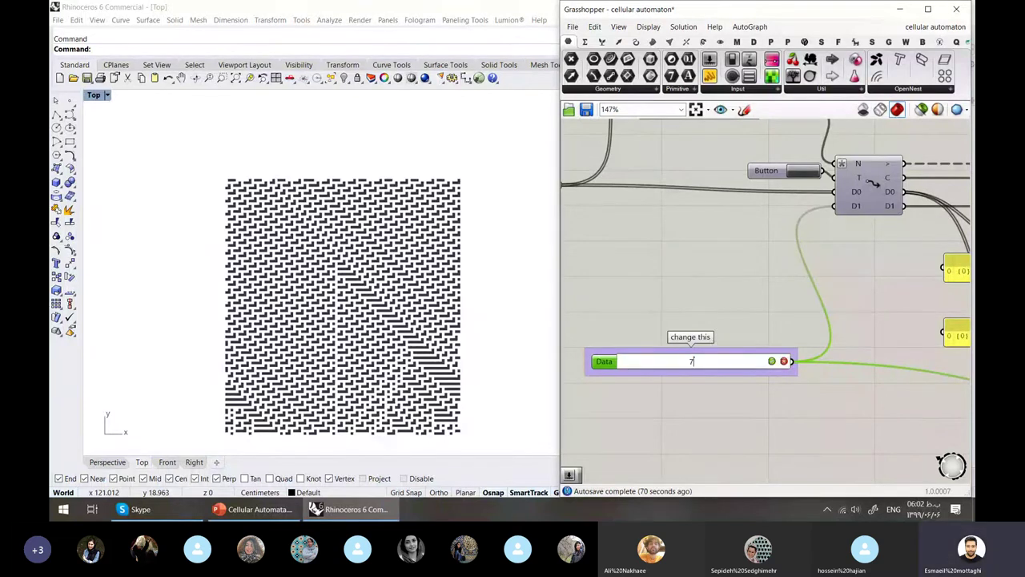
text(5)
key(Return)
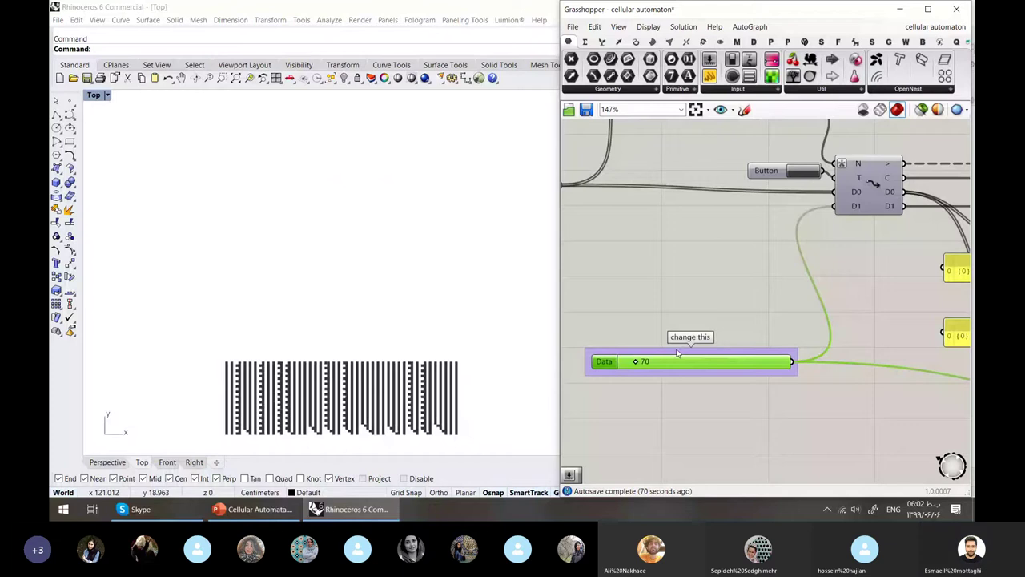
double_click(696, 361)
key(Return)
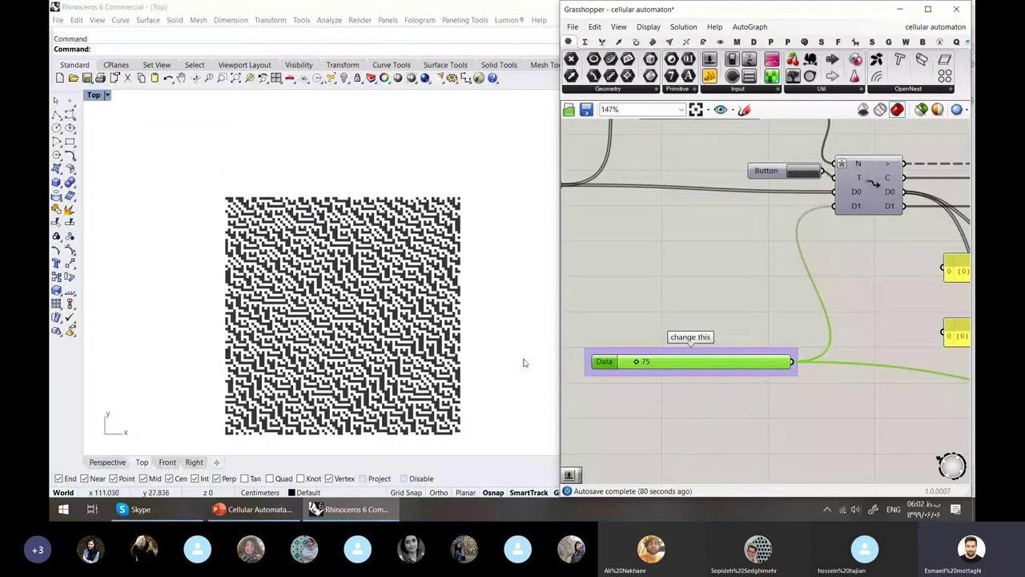
Try rule values 80 and 78 on the "change this" slider to compare their patterns.
double_click(694, 360)
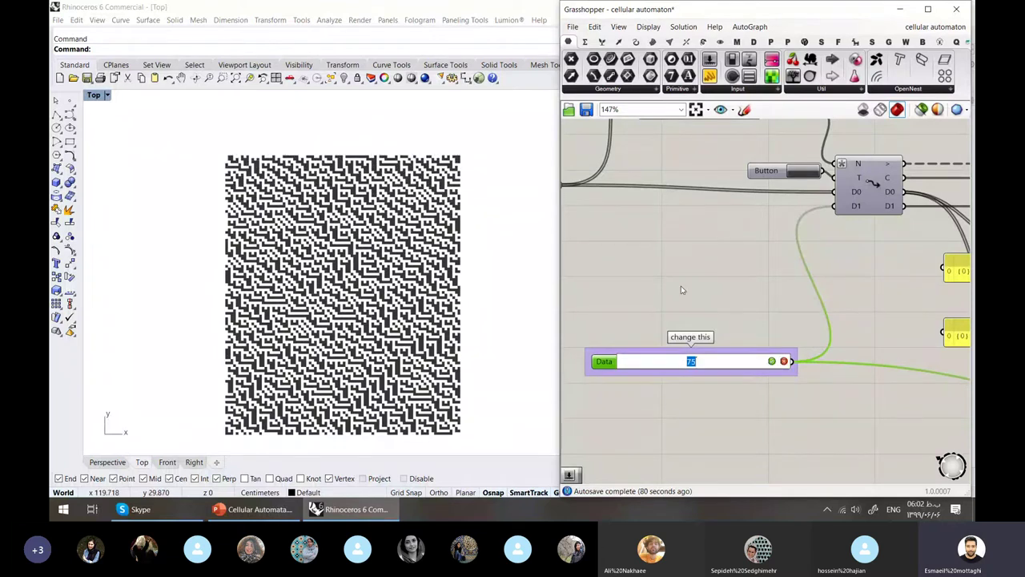
text(8)
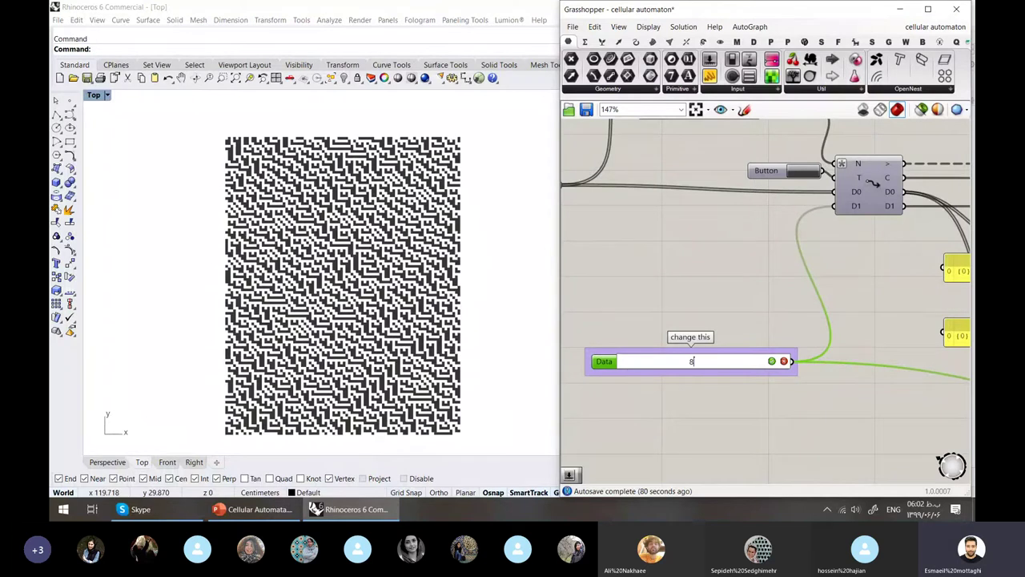
text(0)
key(Return)
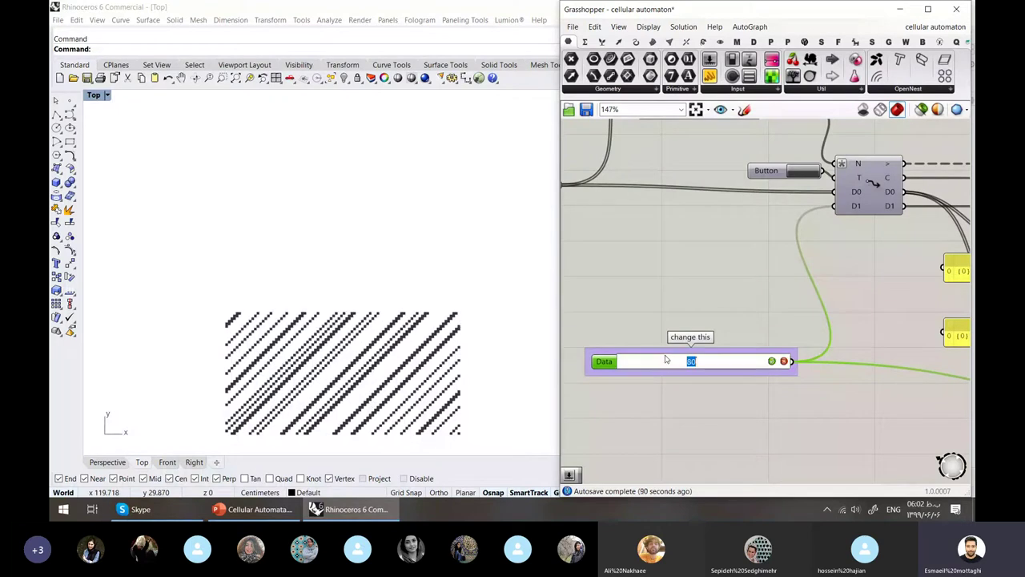
text(78)
key(Return)
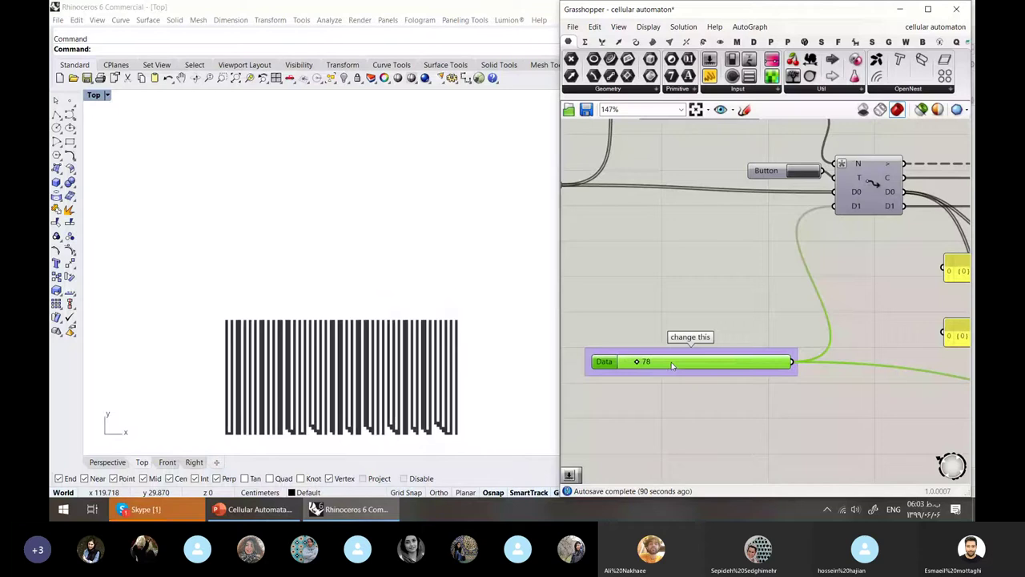
Try rule value 130 on the "change this" slider, and set it to 135.
double_click(673, 365)
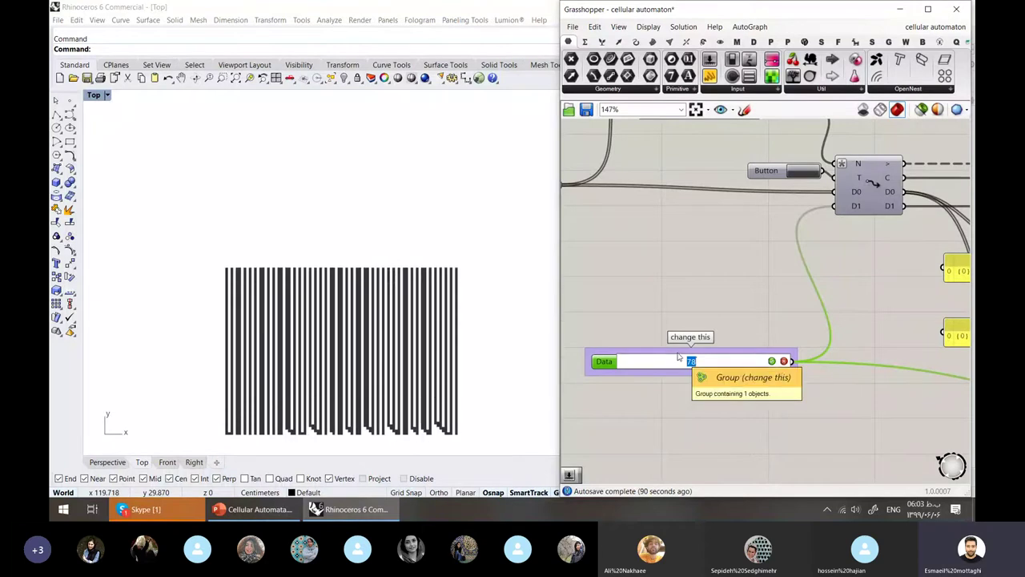
text(130)
key(Return)
double_click(670, 355)
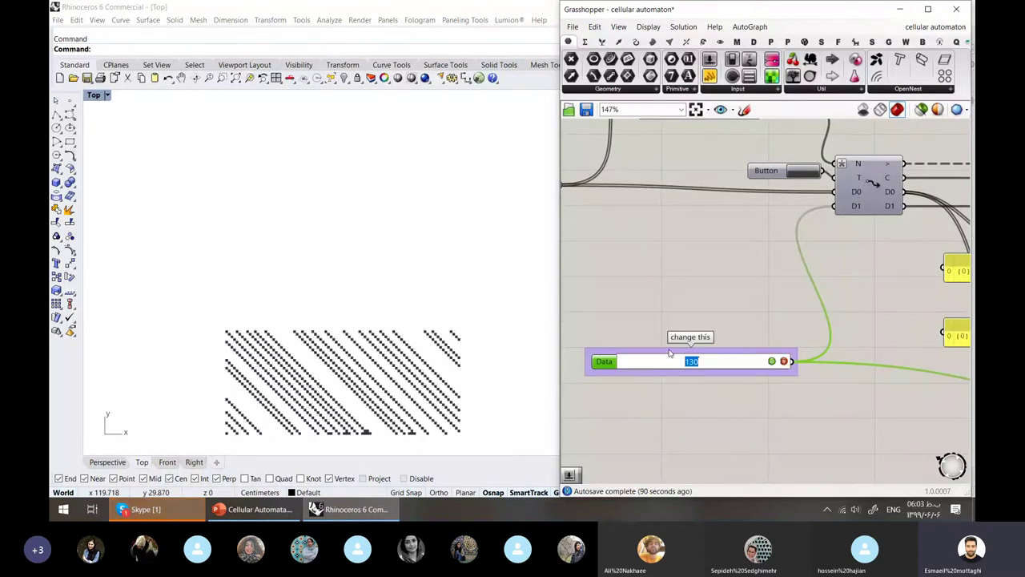
text(135)
key(Return)
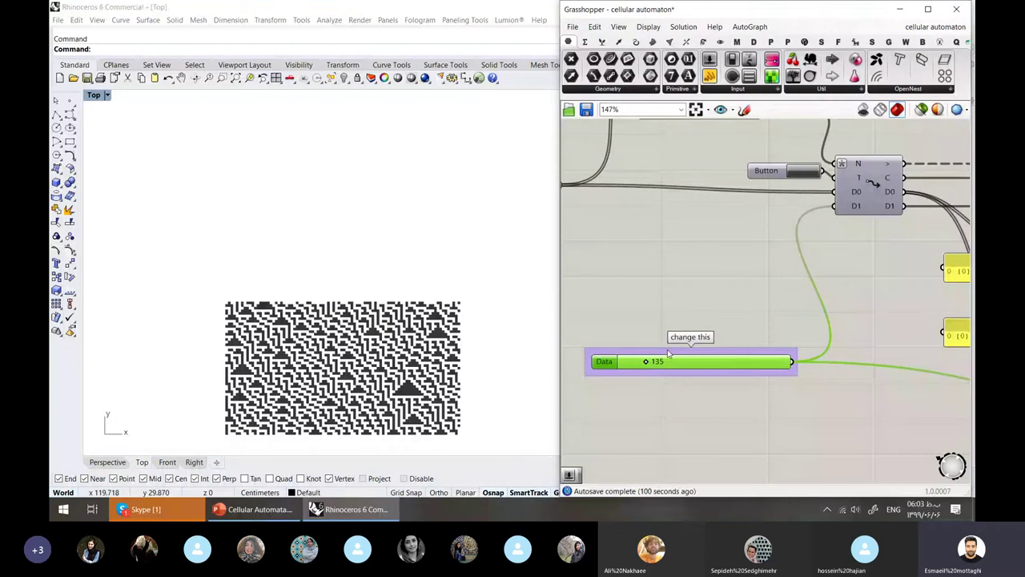
Disable all components of the one-dimensional automaton definition.
scroll(677, 317, down, 3)
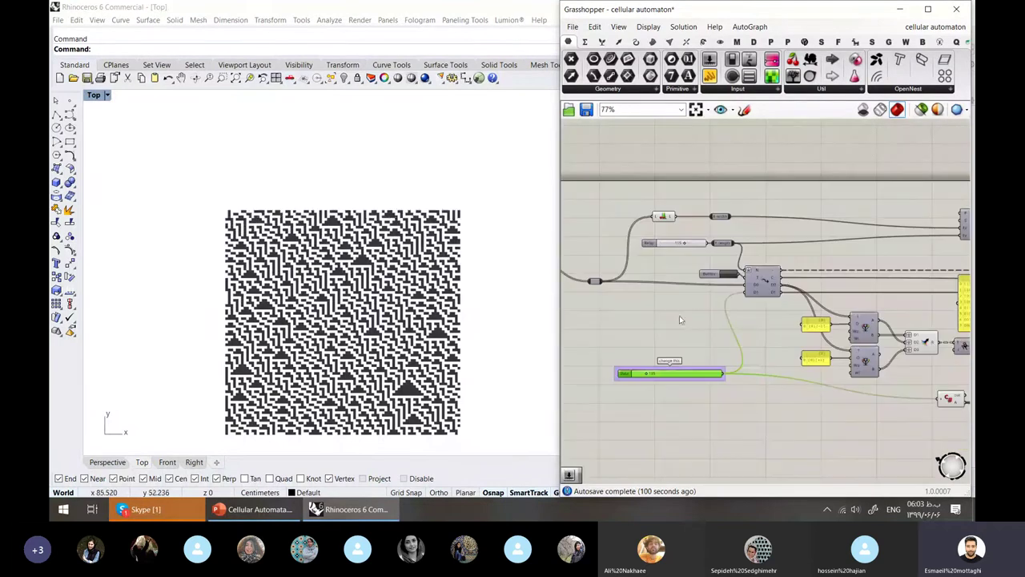
scroll(679, 315, down, 3)
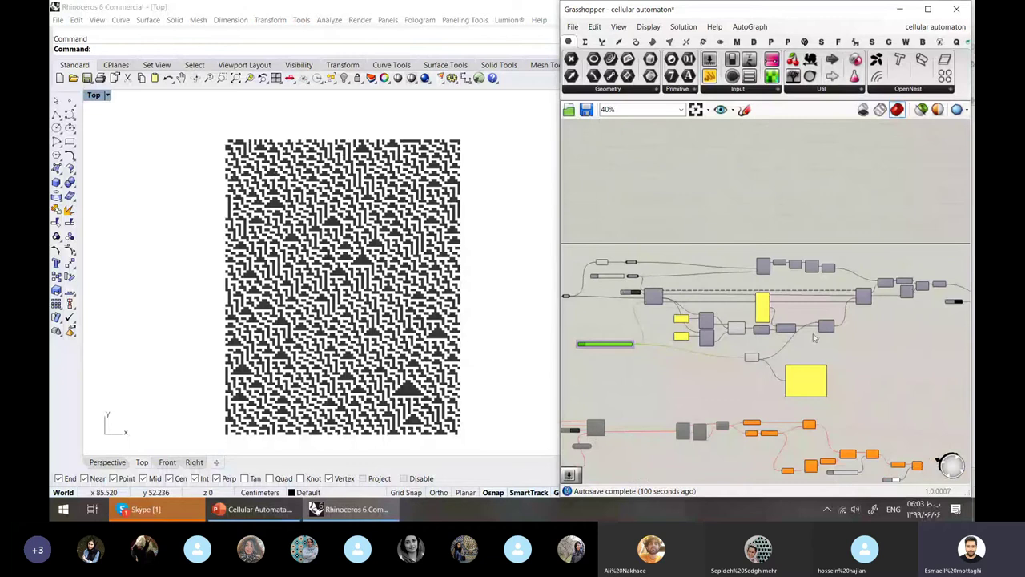
scroll(812, 336, down, 2)
drag(926, 250, 606, 355)
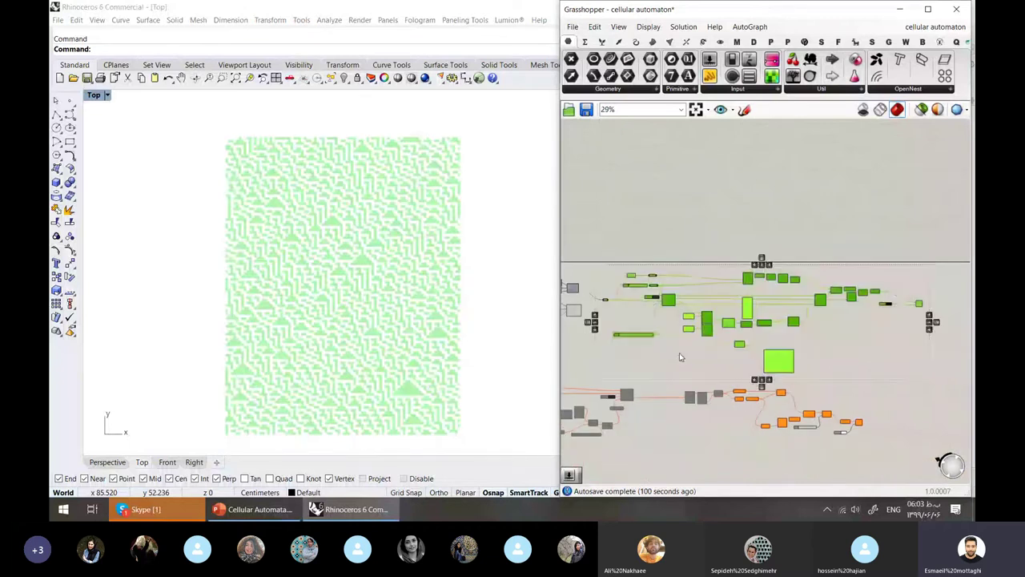
scroll(679, 352, down, 2)
middle_click(754, 307)
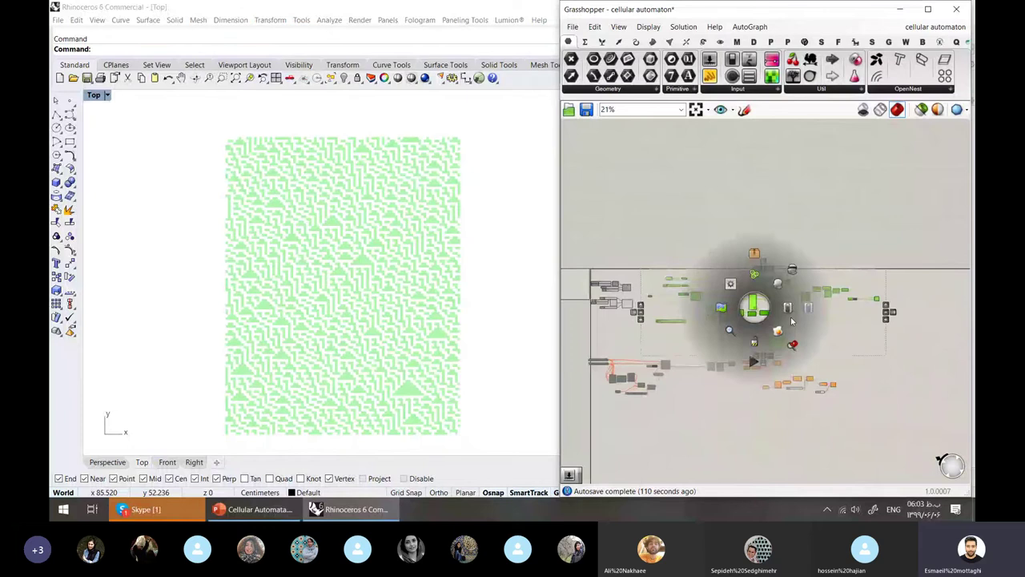
click(808, 307)
Switch to Skype to read the call chat, and return to the Rhino and Grasshopper windows.
scroll(658, 369, up, 7)
right_drag(658, 370, 825, 304)
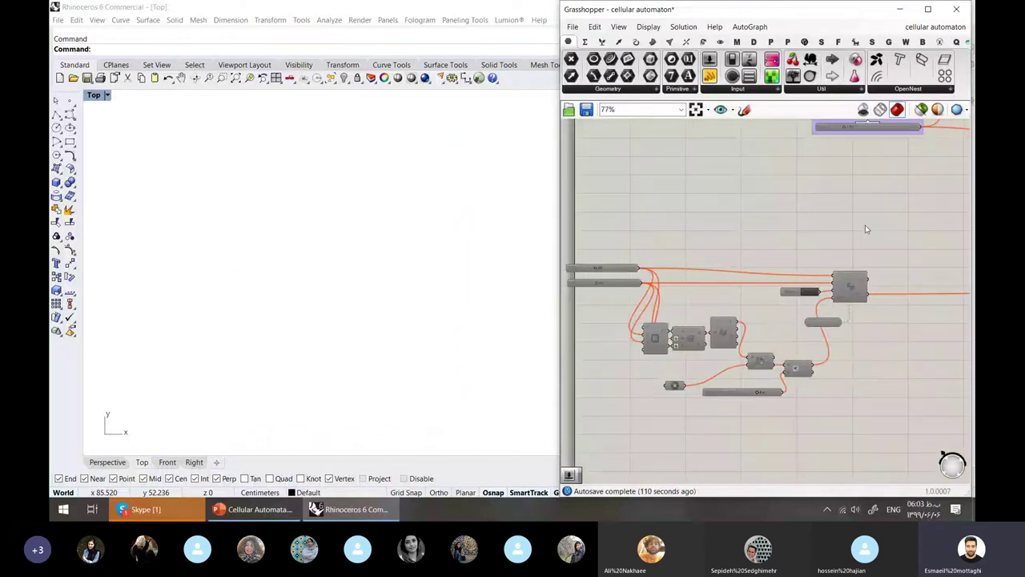
drag(865, 225, 578, 446)
click(198, 513)
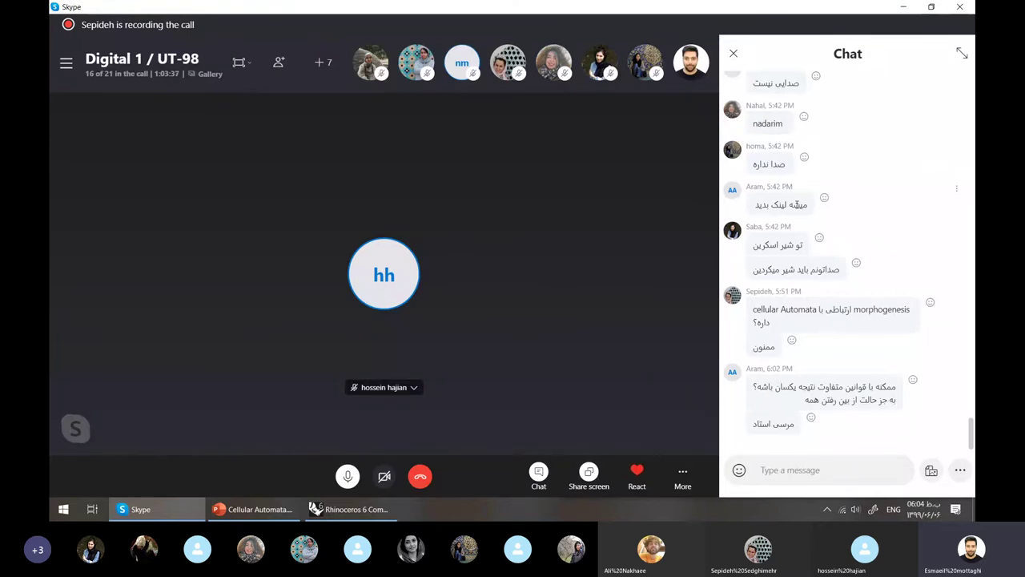
click(344, 509)
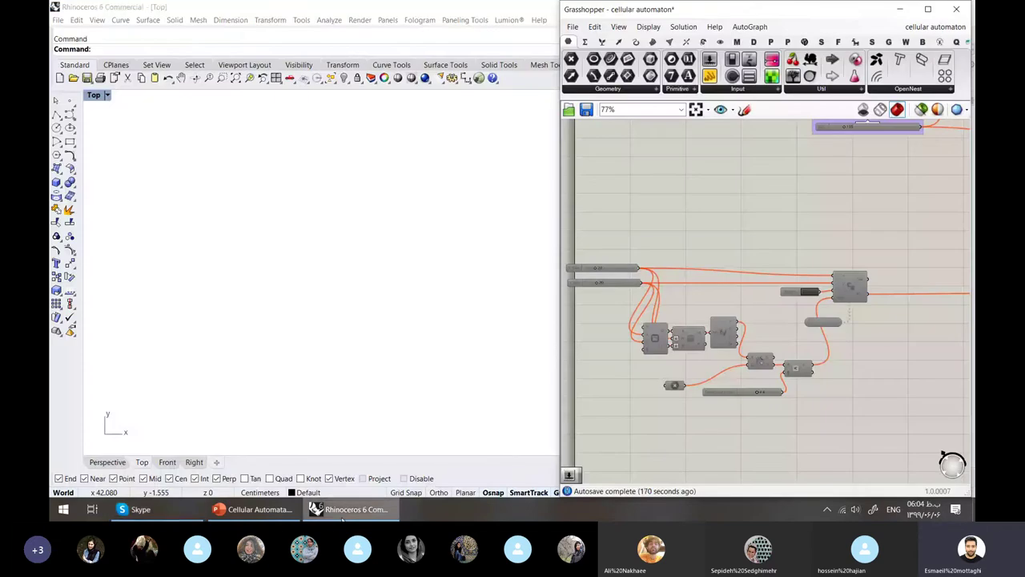
Enable the disabled components of the grid automaton definition around the C# script component.
drag(859, 218, 644, 424)
key(space)
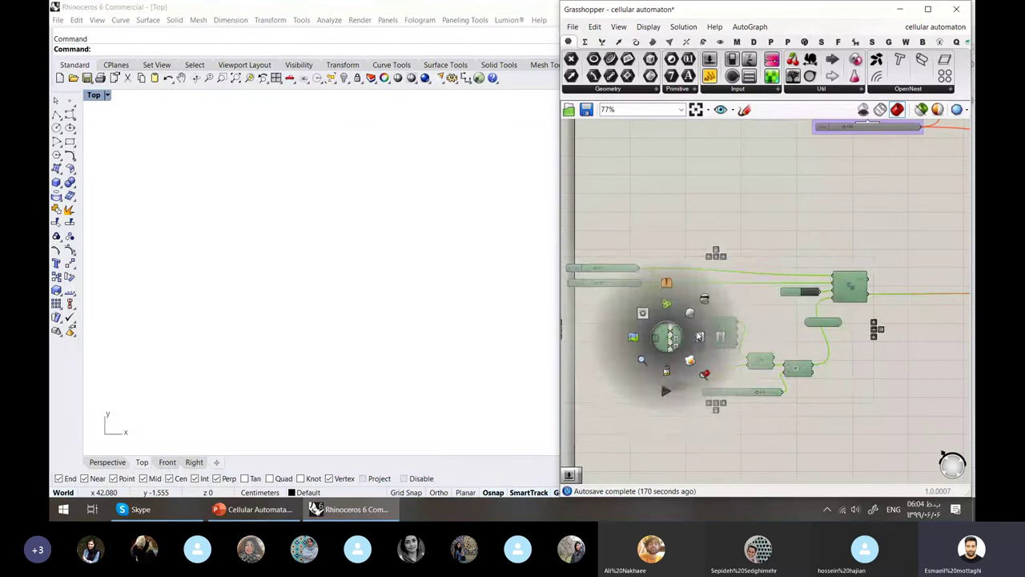
click(699, 337)
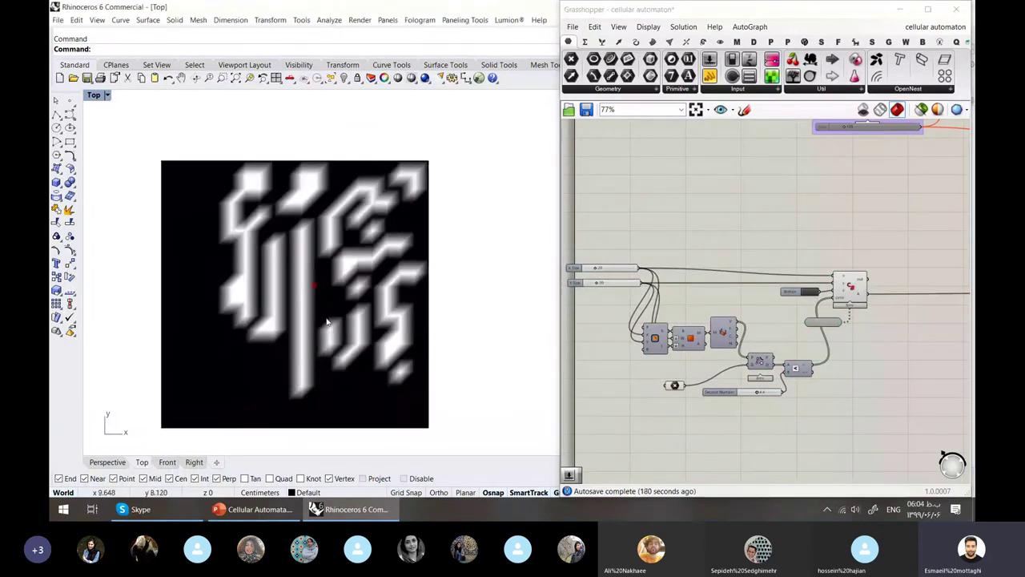
Reset the simulation through its Button component, set the Second Number slider to 2.4 and reset it again.
click(810, 293)
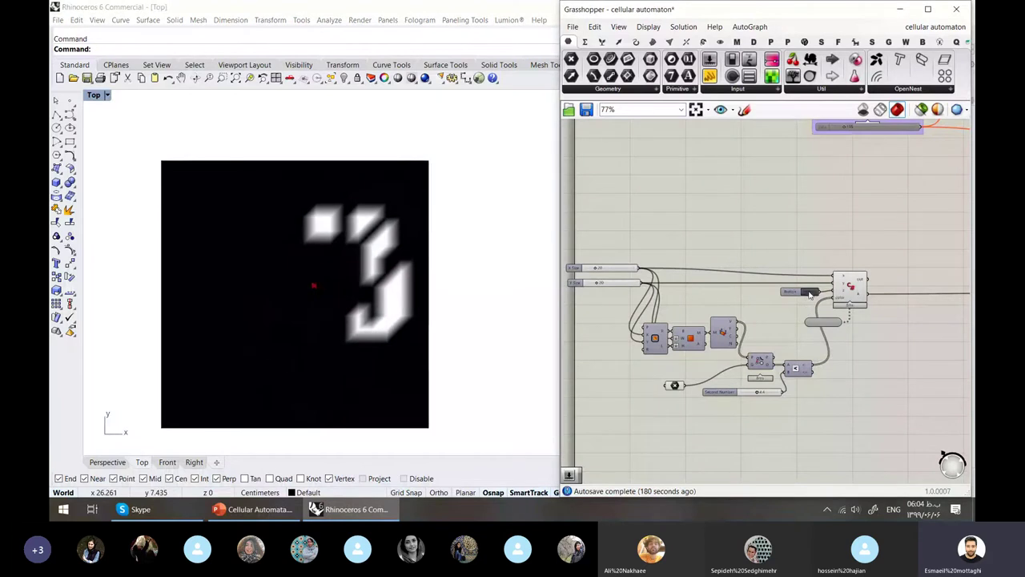
scroll(745, 391, up, 5)
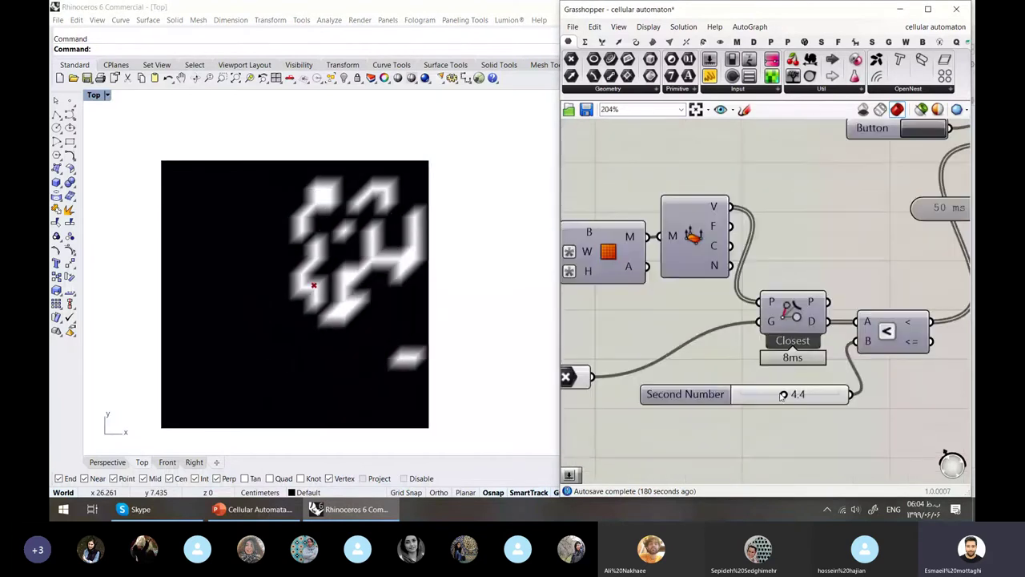
drag(783, 395, 763, 393)
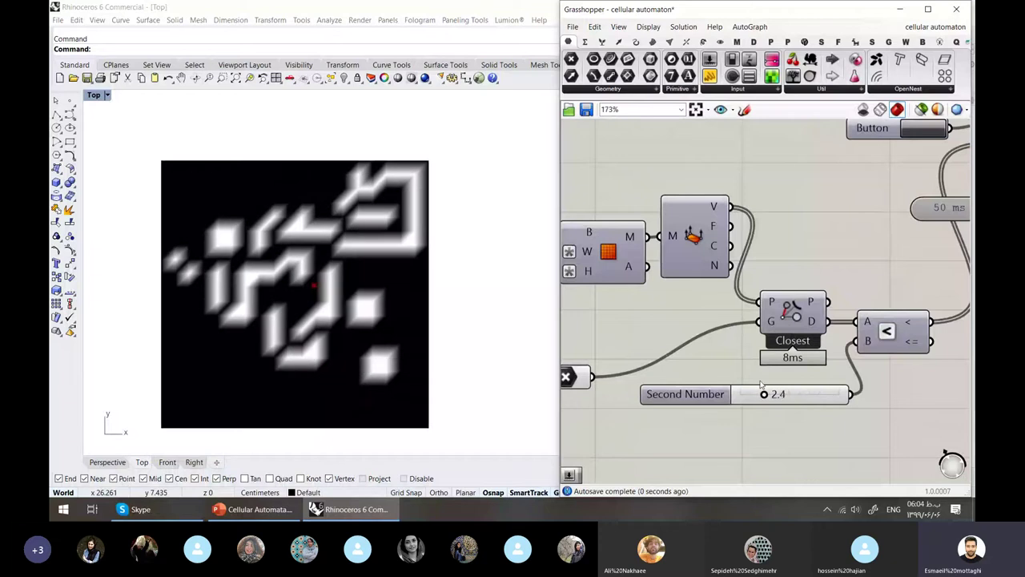
scroll(763, 384, down, 3)
click(844, 249)
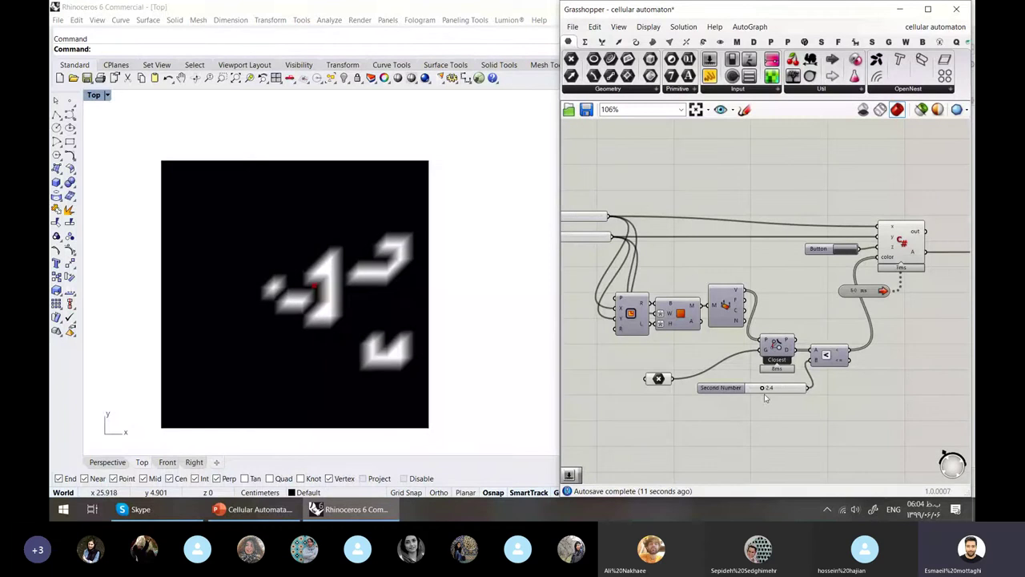
Try Second Number values 0.9 and 3.5 for the starting area, and set the slider to 4.9.
drag(764, 390, 753, 389)
click(847, 251)
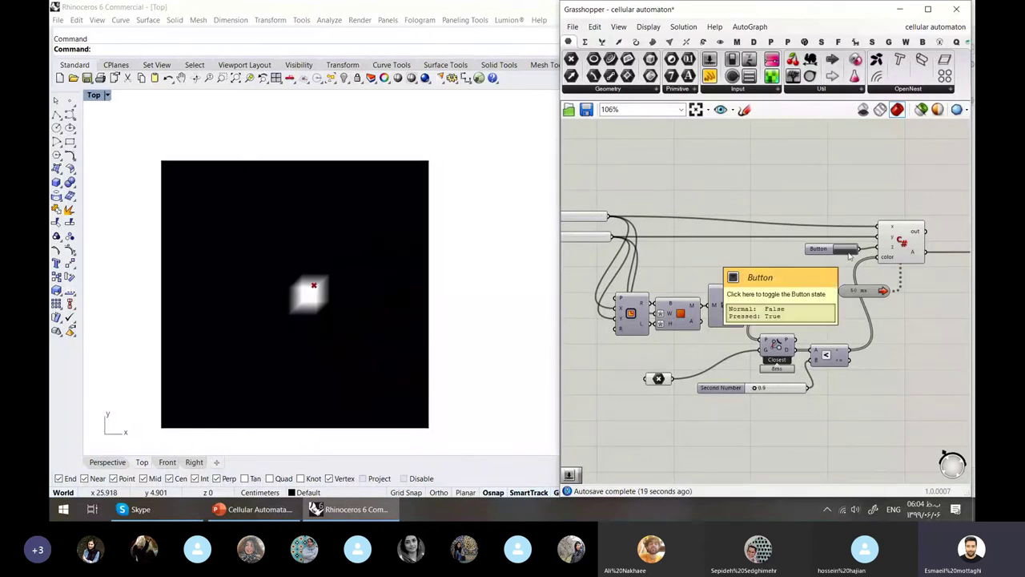
drag(751, 390, 767, 390)
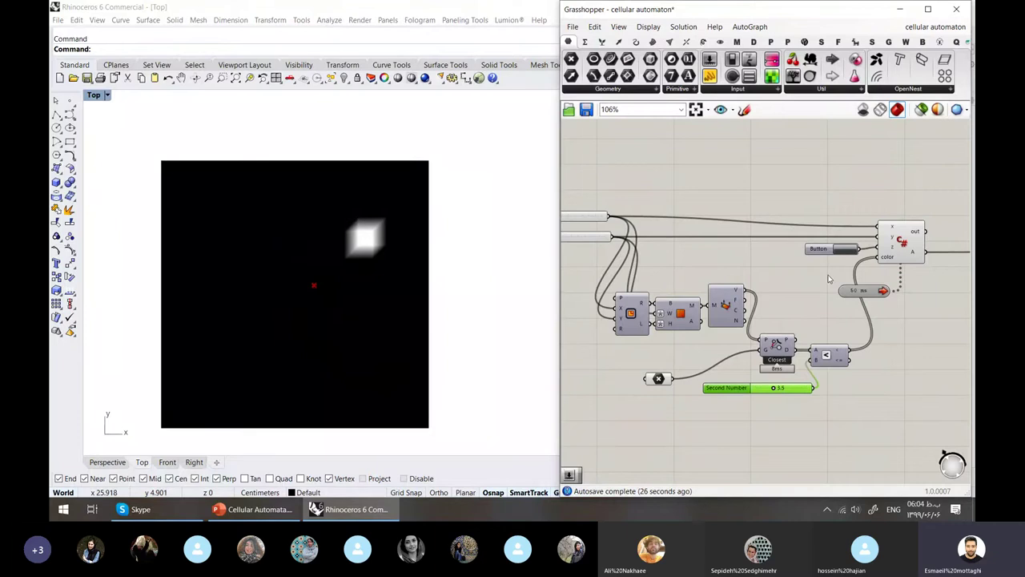
drag(772, 389, 781, 389)
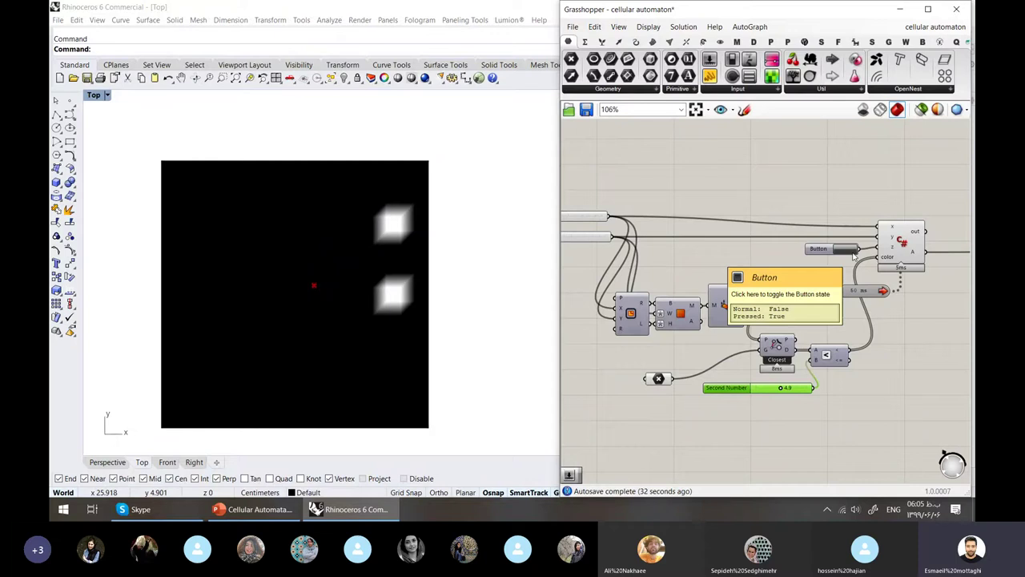
Move the starting point horizontally into the left half of the grid in the Top view and reset the simulation.
drag(663, 379, 667, 352)
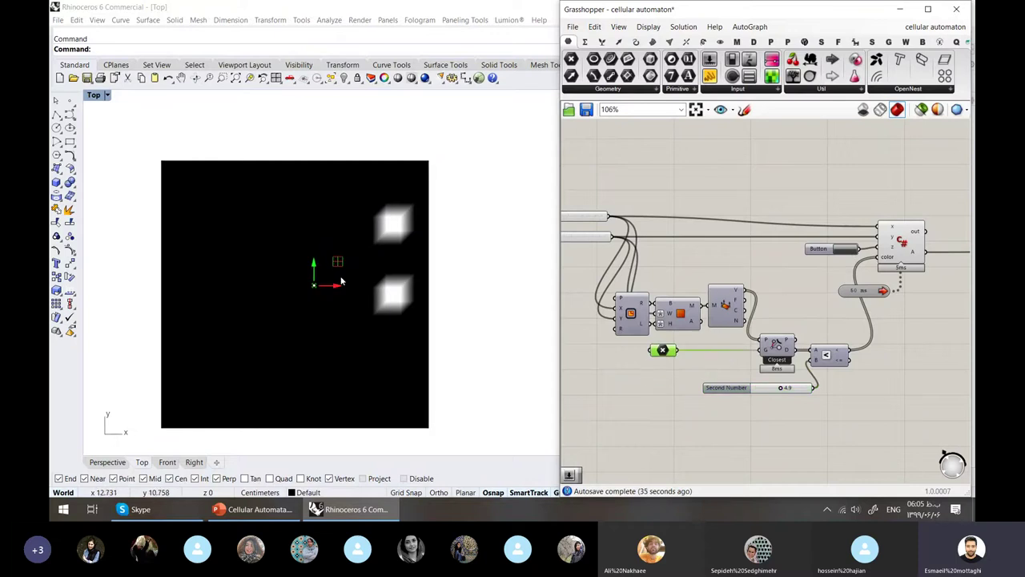
drag(338, 285, 234, 285)
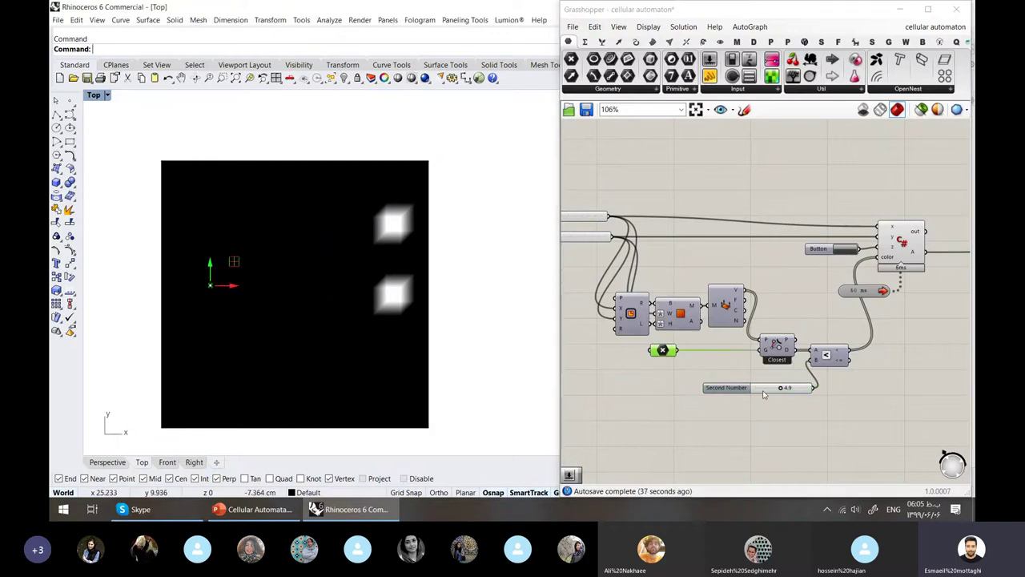
click(845, 250)
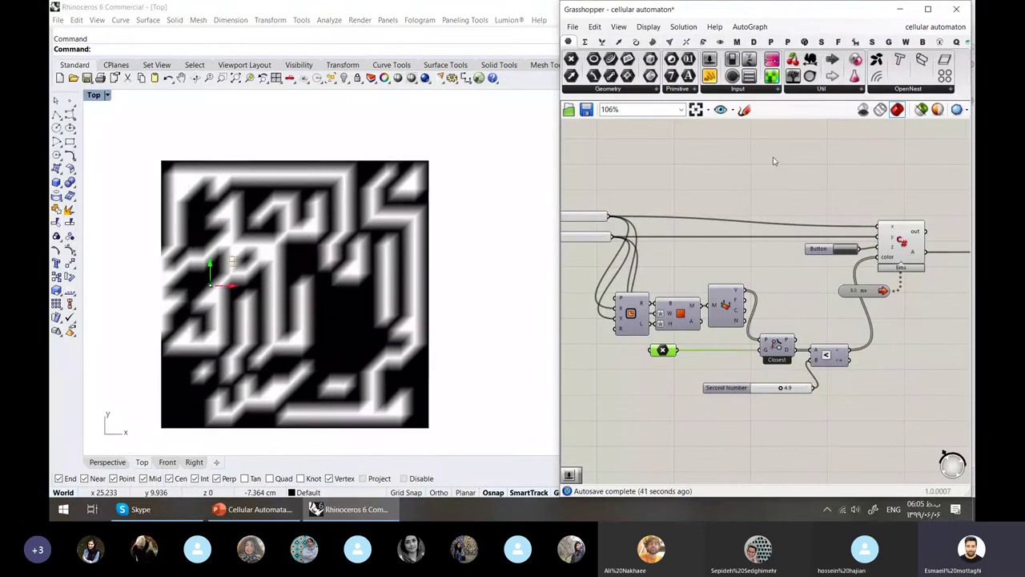
scroll(302, 284, down, 6)
click(819, 174)
scroll(209, 274, up, 3)
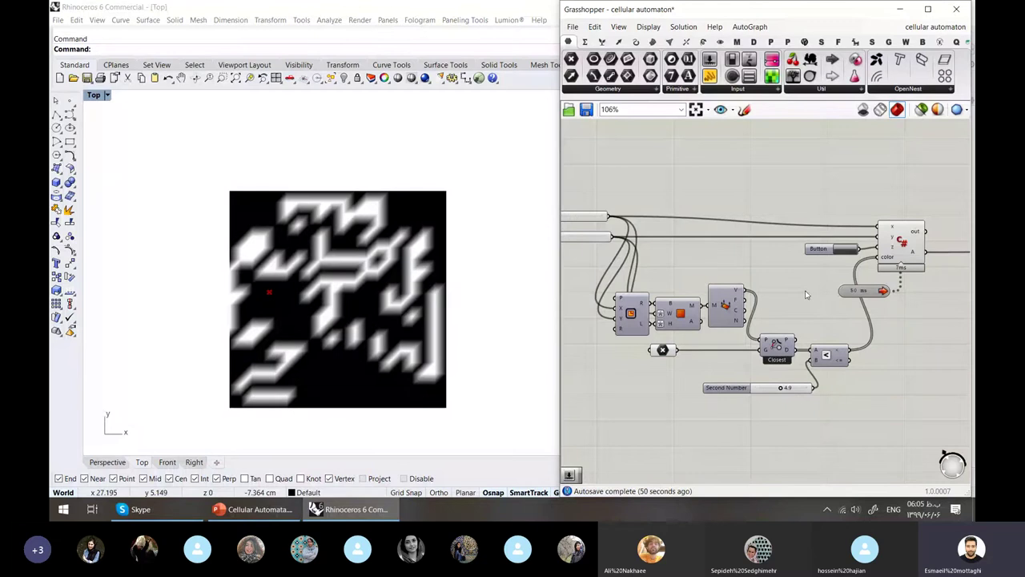
Shift the slider feeding the C# script's x input slightly down, closer to the slider below it.
click(591, 222)
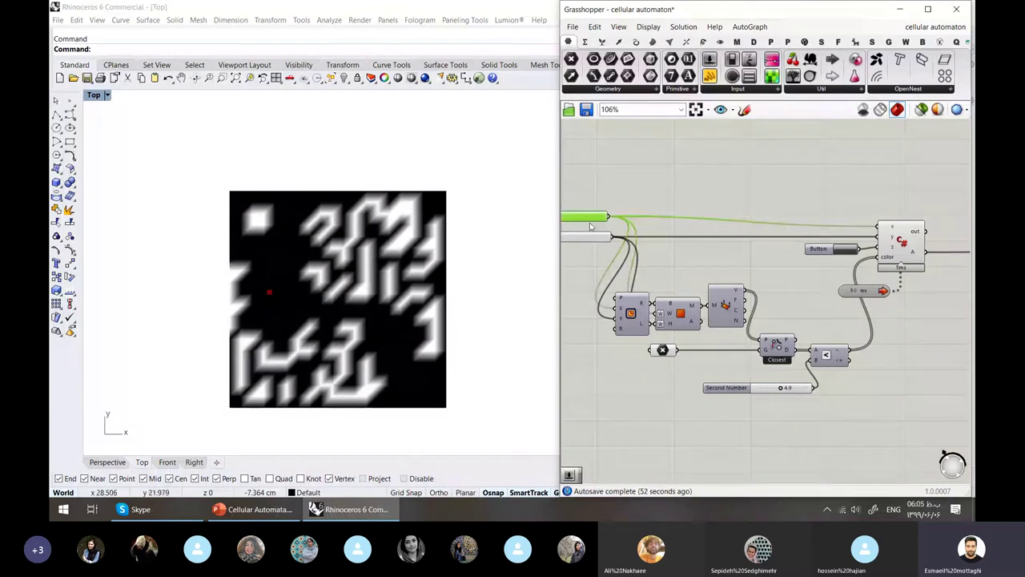
drag(591, 226, 595, 230)
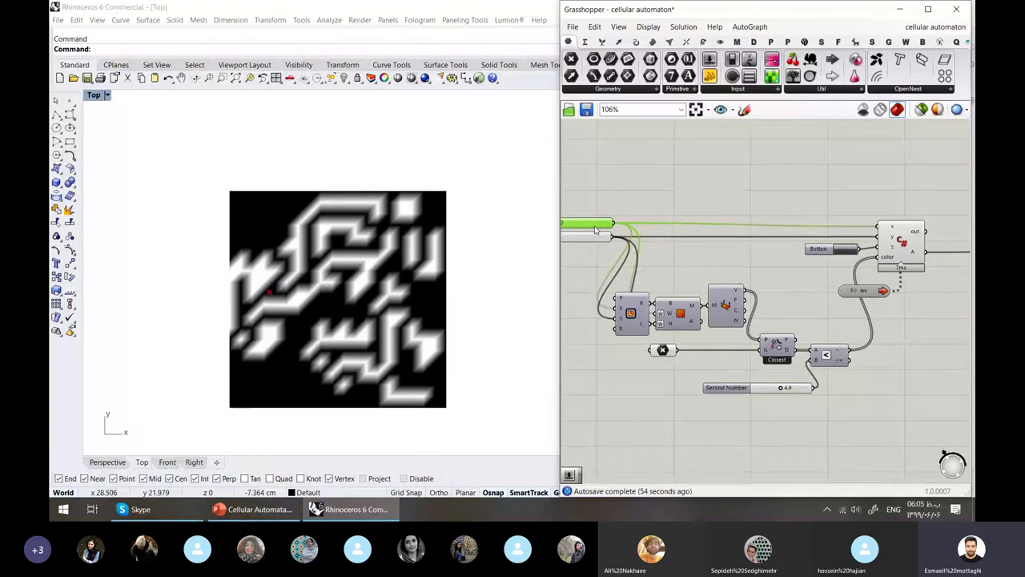
click(619, 166)
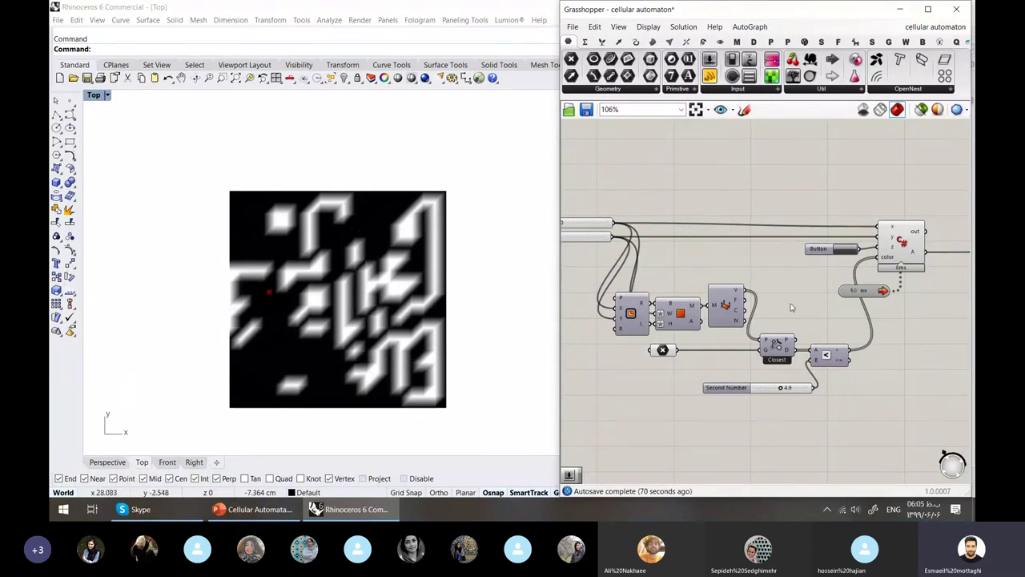
Display the running automaton grid in the Perspective view.
click(98, 464)
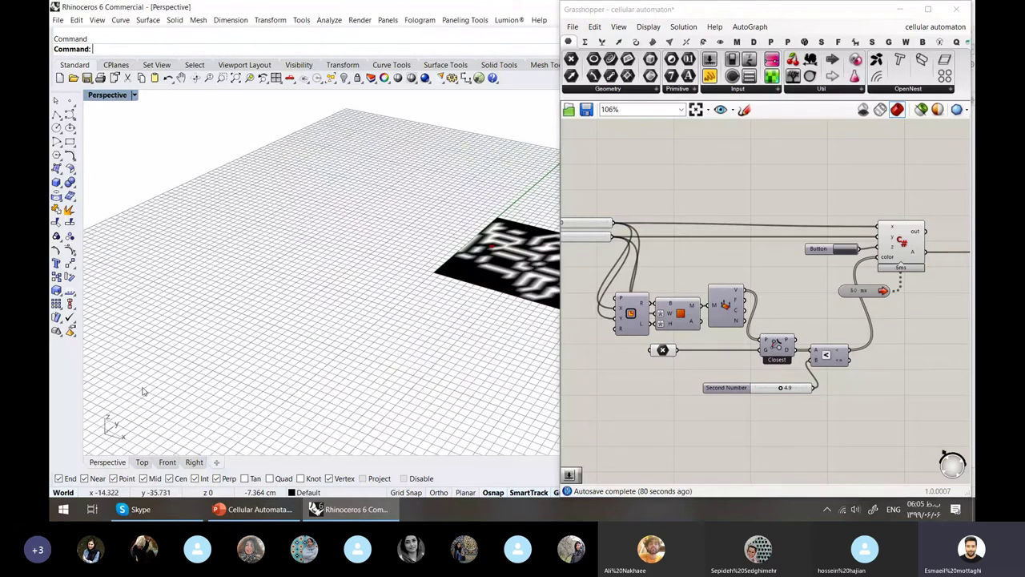
scroll(142, 390, down, 8)
scroll(285, 337, up, 10)
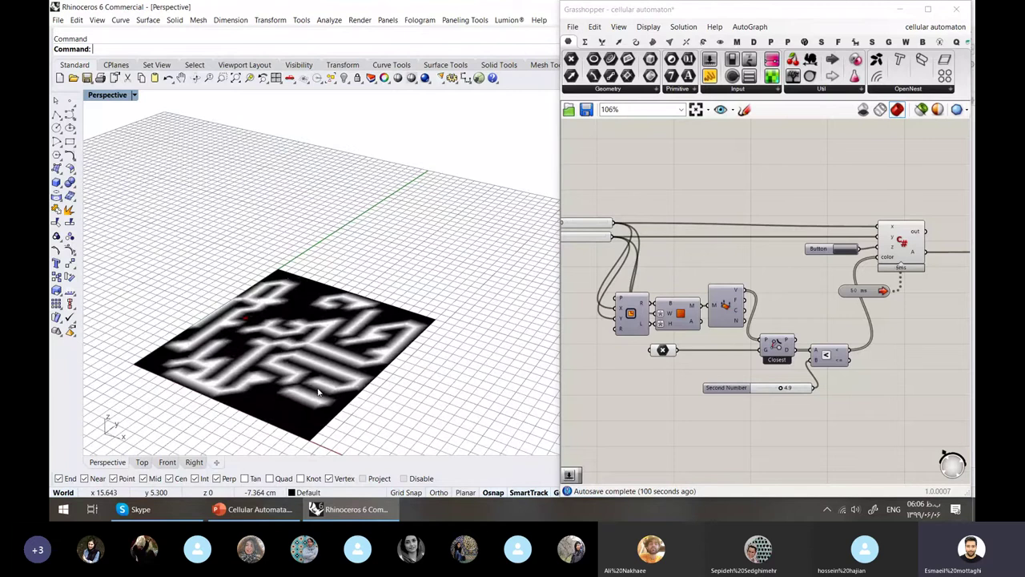
Enable the disabled mesh, data recorder and geometry components downstream of the C# script component.
scroll(720, 313, down, 3)
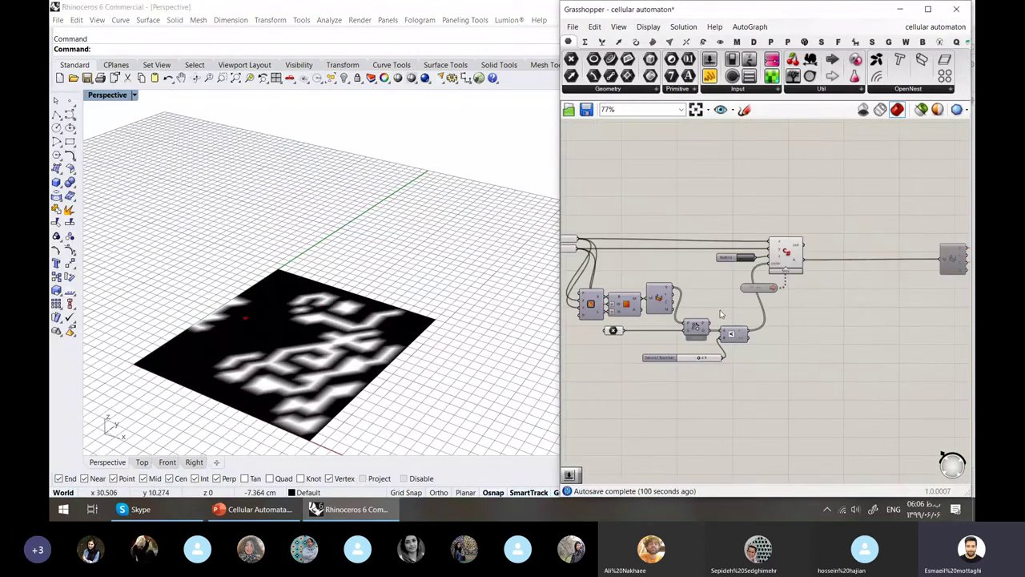
right_drag(812, 302, 605, 232)
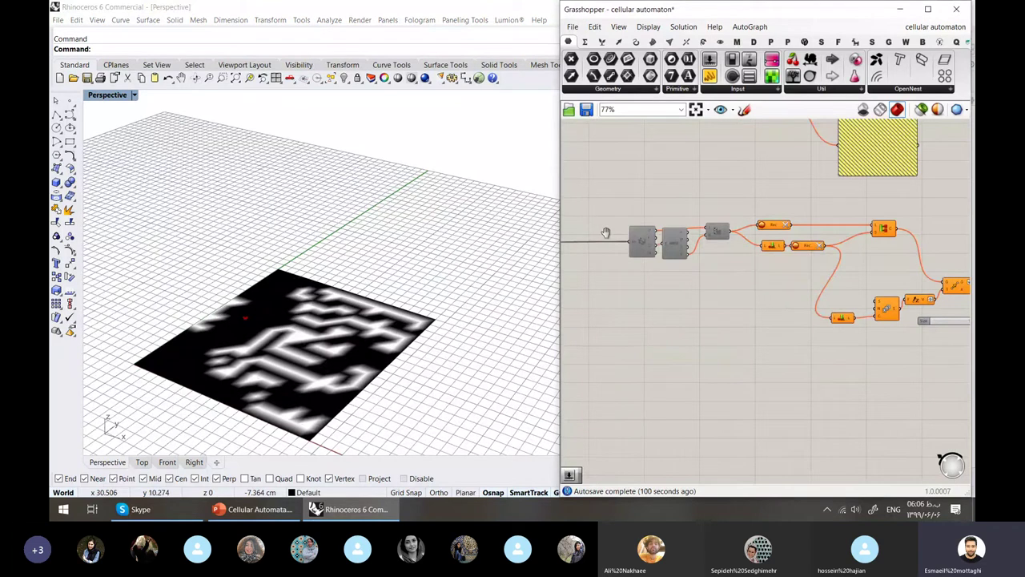
scroll(605, 232, down, 2)
scroll(671, 274, up, 6)
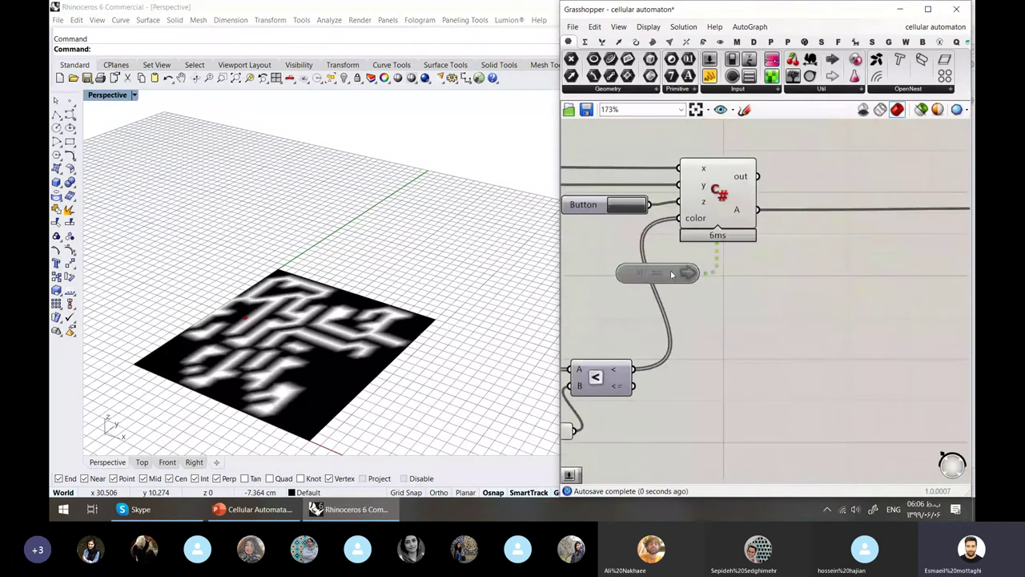
scroll(671, 274, down, 4)
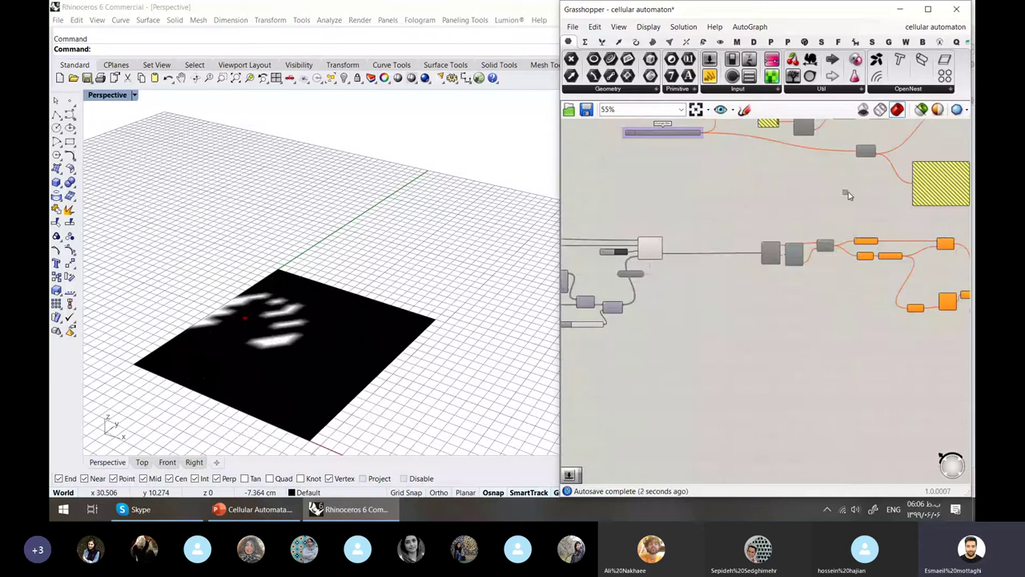
middle_click(698, 264)
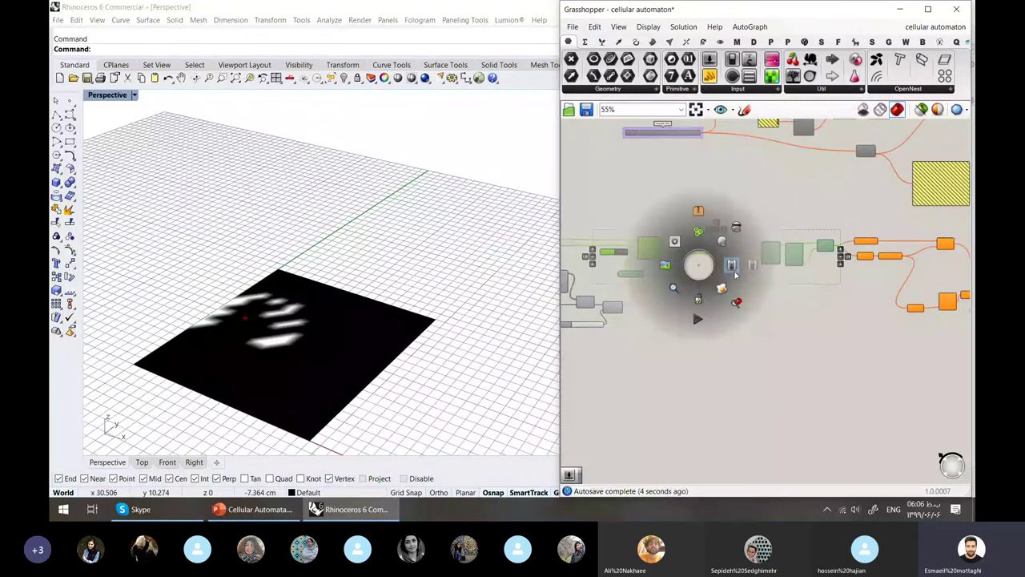
click(731, 265)
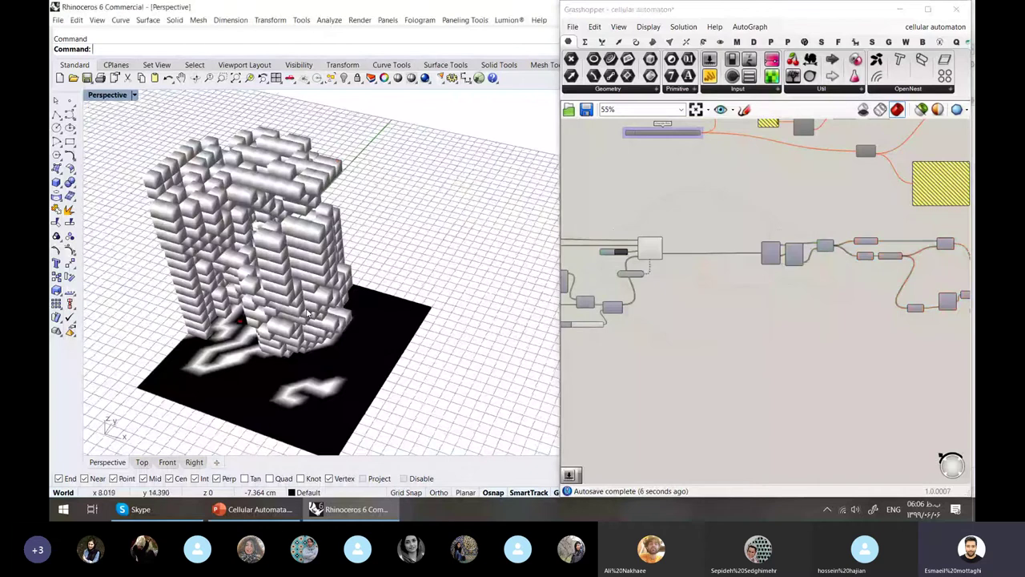
Show the whole stacked tower in the Perspective view with Rendered display mode.
right_drag(308, 312, 170, 165)
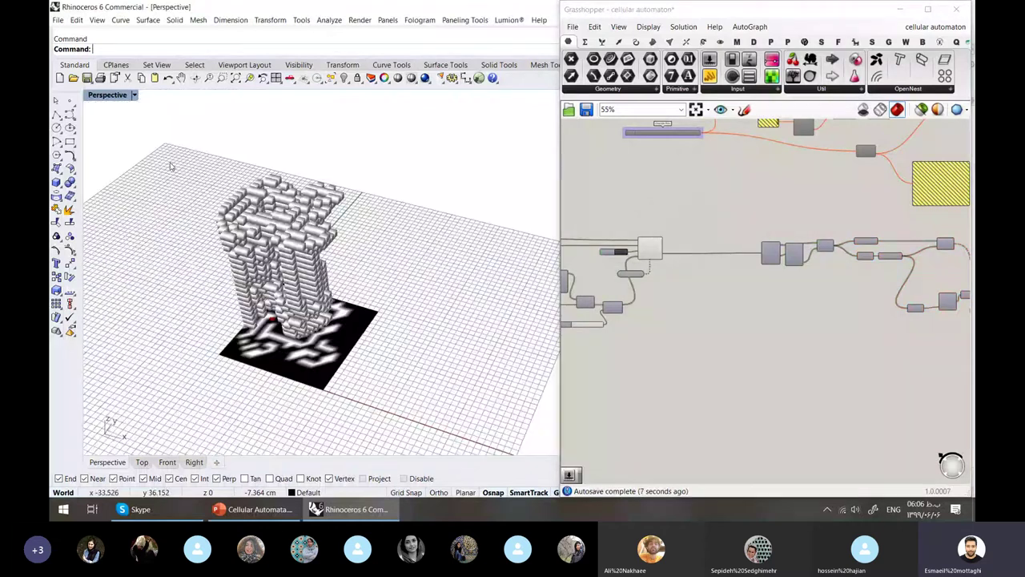
key(ctrl+alt+r)
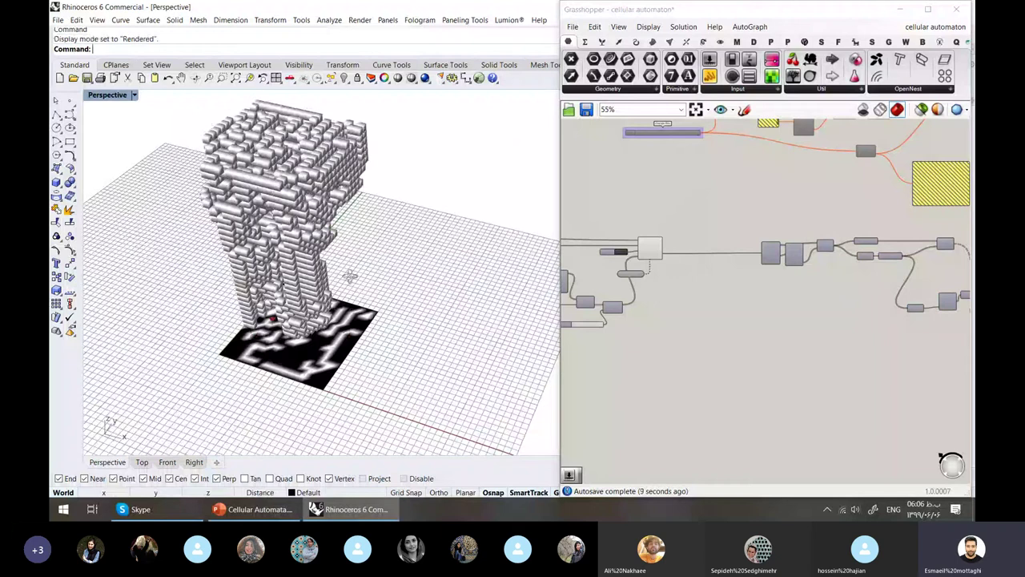
scroll(634, 276, up, 4)
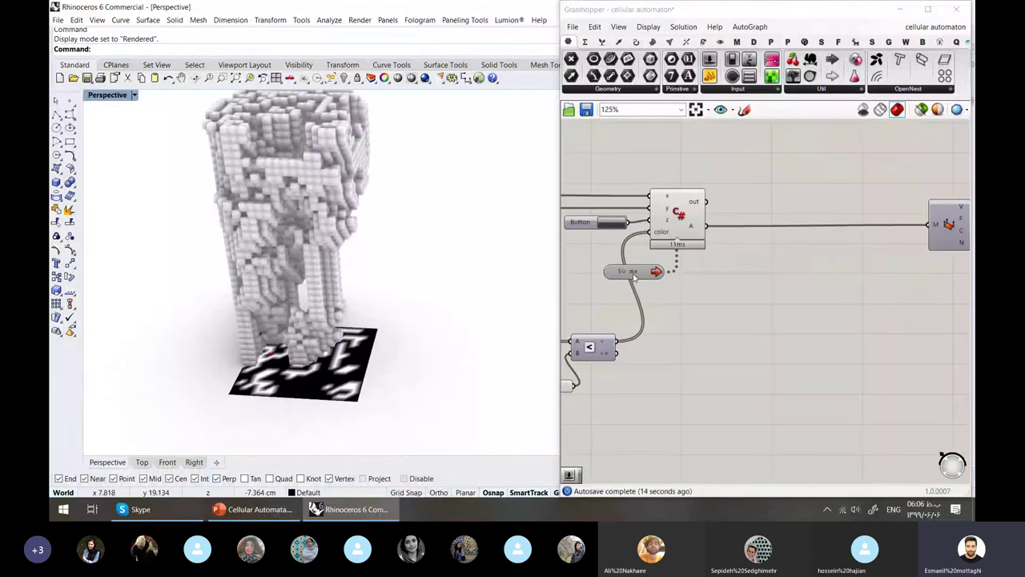
Pause the C# script's timer and reset the simulation through its Button component.
click(634, 276)
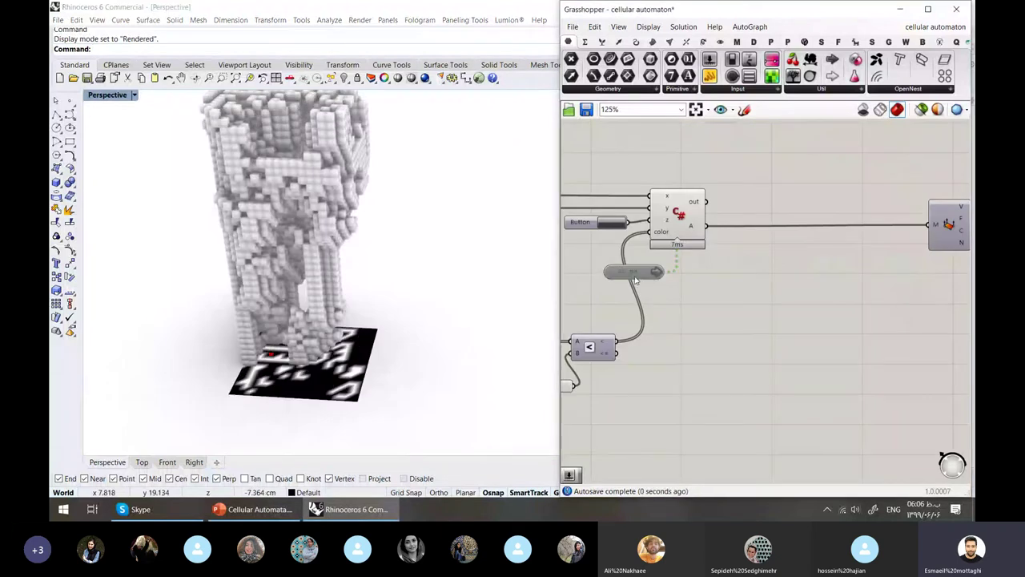
right_drag(640, 239, 723, 268)
click(694, 251)
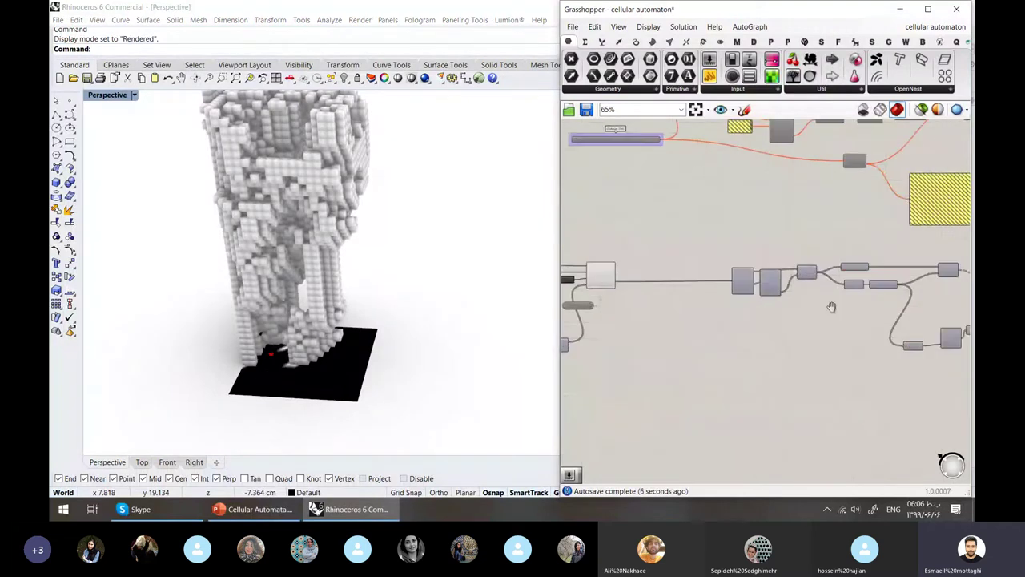
Clear the stored data of the two data recorder components downstream of the C# script.
right_drag(830, 307, 763, 274)
scroll(764, 273, up, 5)
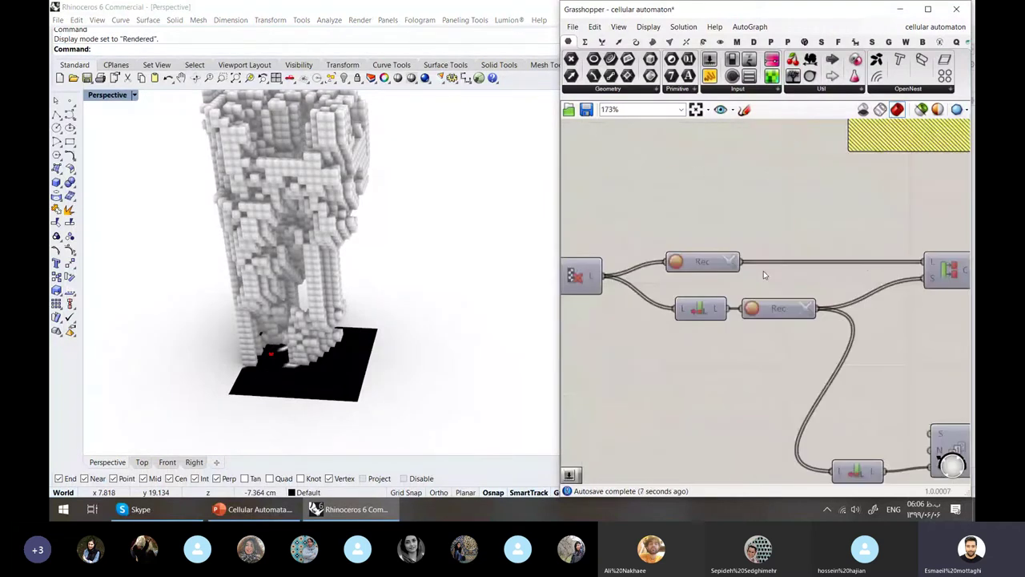
click(807, 310)
Set the timer interval to 1 second, reset the simulation and run the timer.
scroll(726, 284, down, 3)
scroll(685, 301, up, 2)
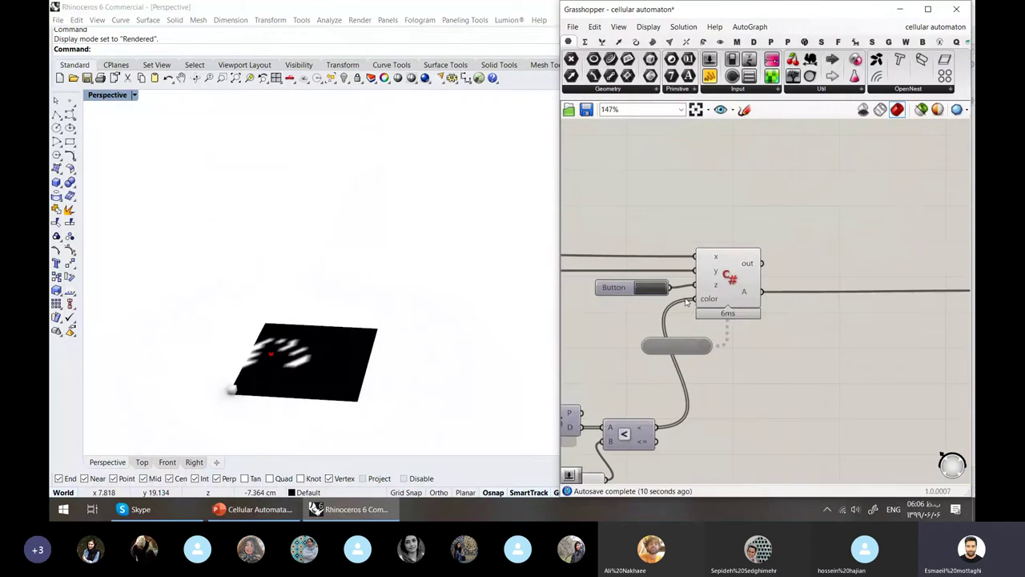
right_click(666, 349)
mouse_move(743, 401)
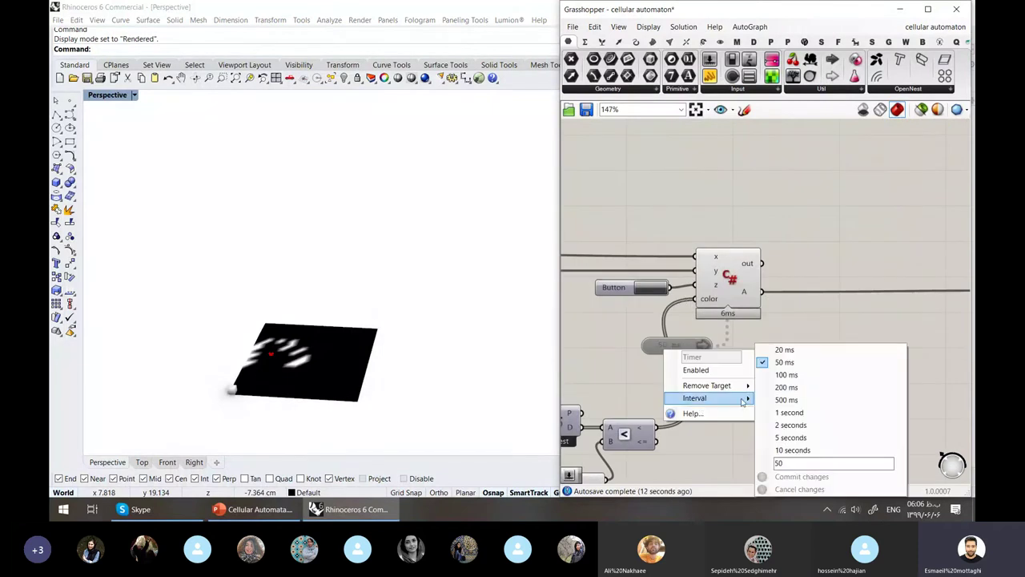
click(652, 296)
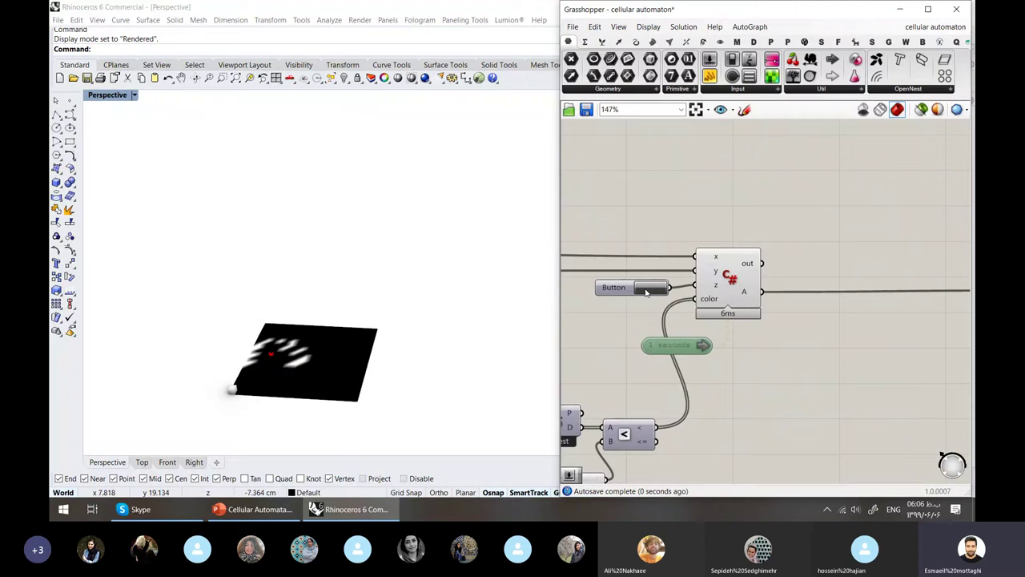
click(647, 293)
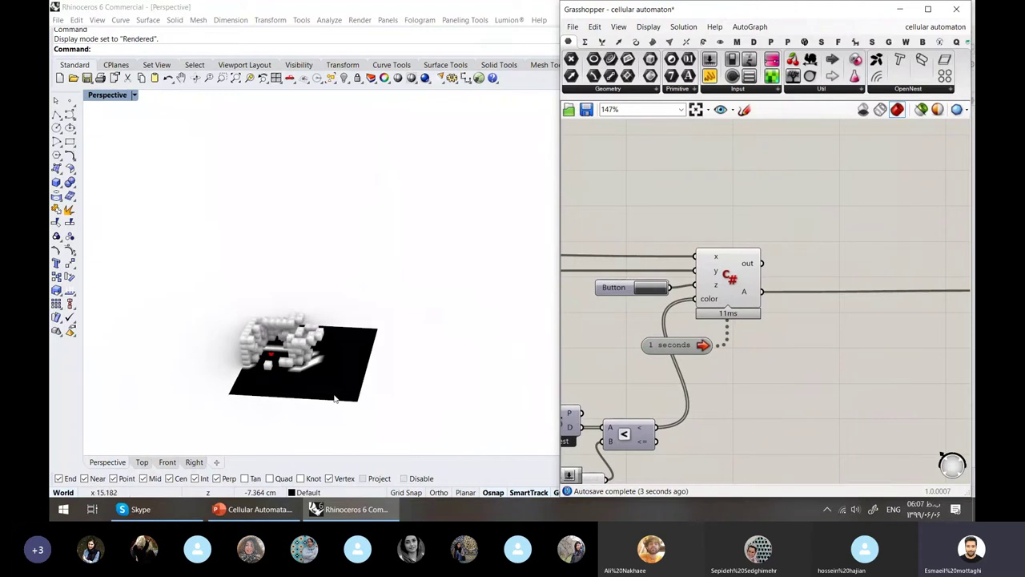
Examine the tower from several angles and distances while its layers stack up generation by generation.
scroll(275, 389, up, 5)
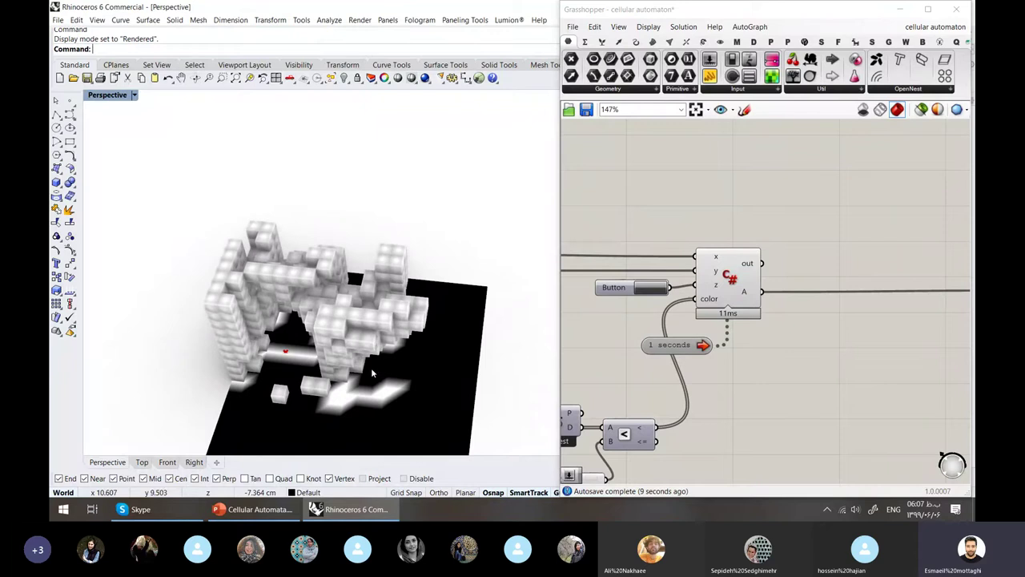
scroll(370, 368, down, 3)
right_drag(352, 320, 348, 270)
scroll(361, 196, up, 6)
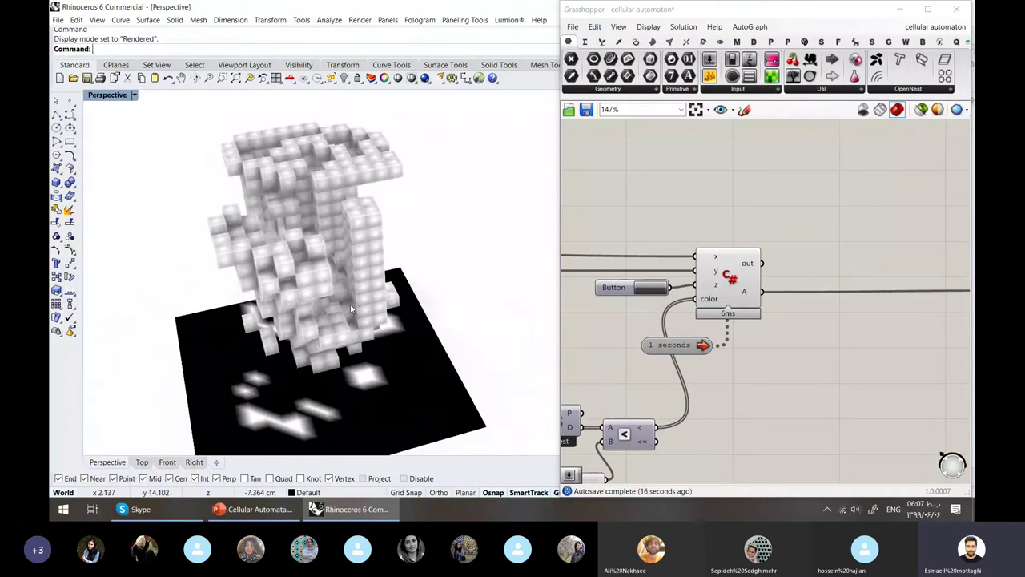
scroll(412, 226, down, 6)
right_drag(406, 257, 396, 358)
scroll(347, 205, up, 4)
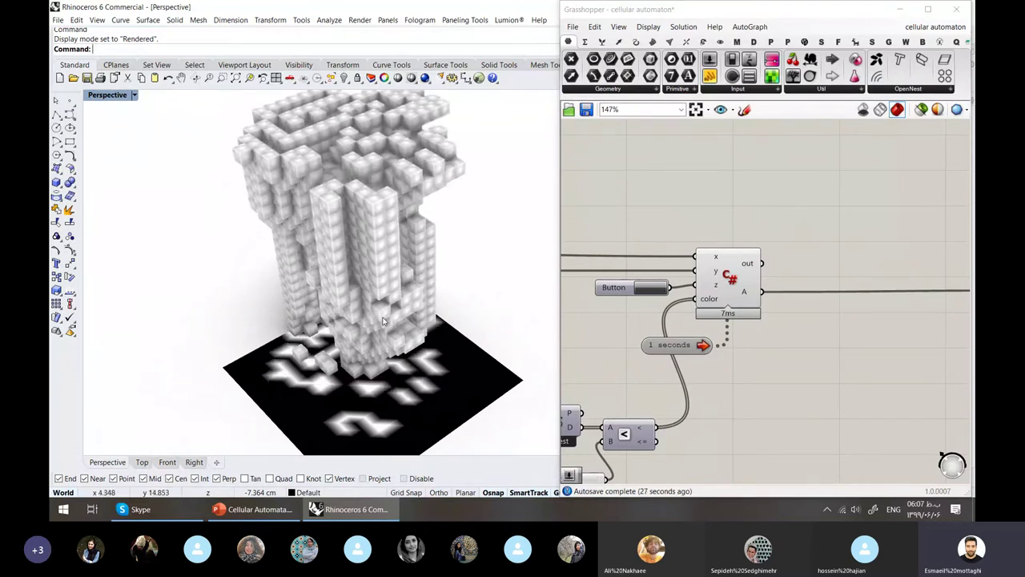
right_drag(383, 320, 407, 370)
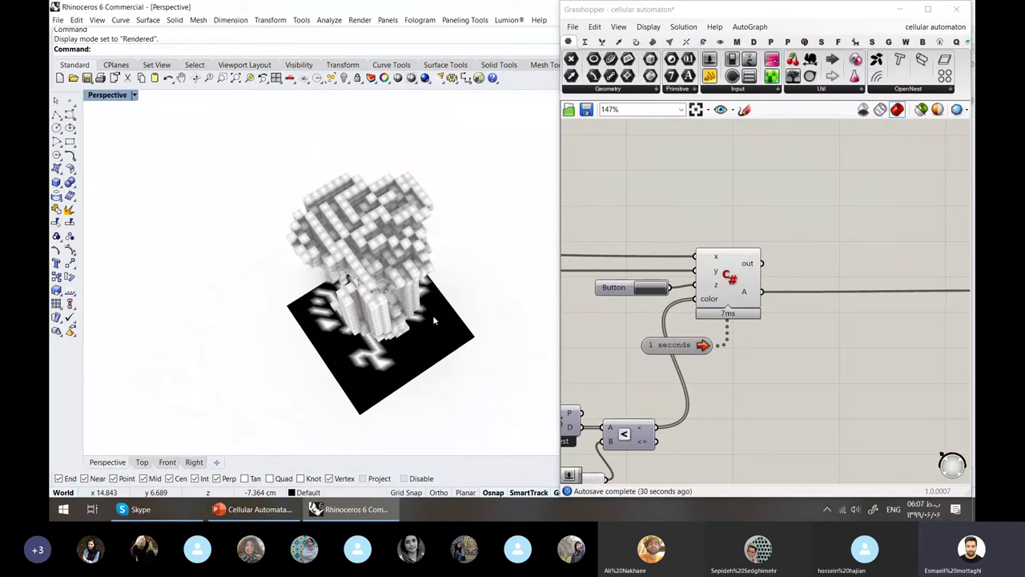
right_drag(433, 315, 457, 263)
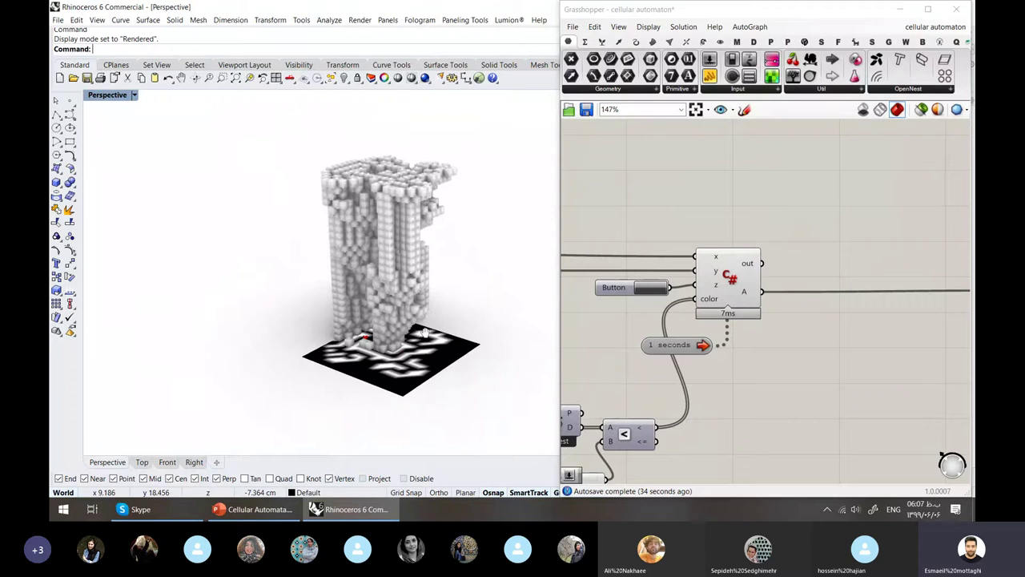
right_drag(424, 332, 405, 387)
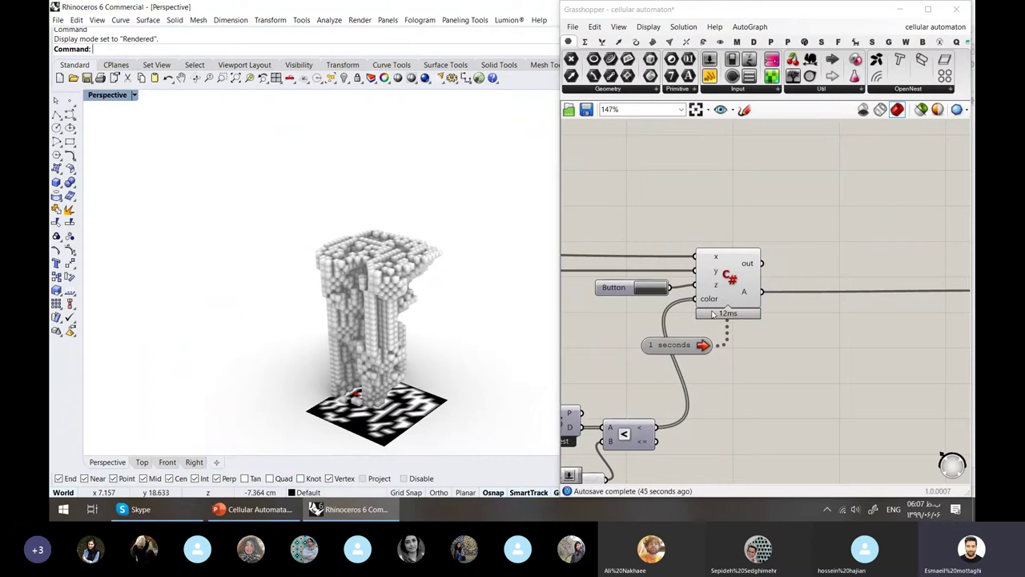
Pause the 1-second timer of the C# script and view the tower from a lower angle.
click(676, 352)
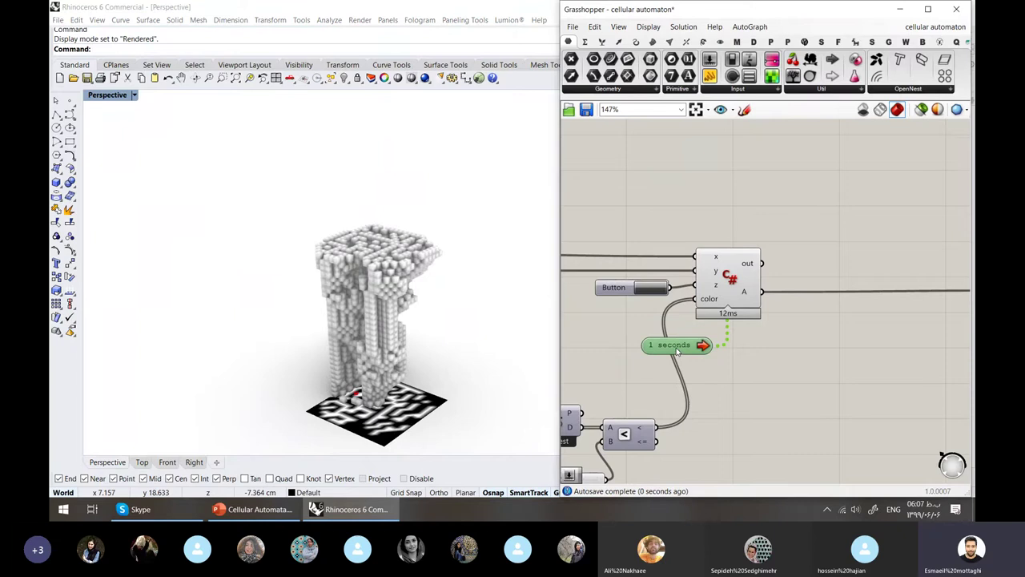
double_click(676, 350)
right_drag(713, 379, 762, 347)
right_drag(801, 314, 706, 346)
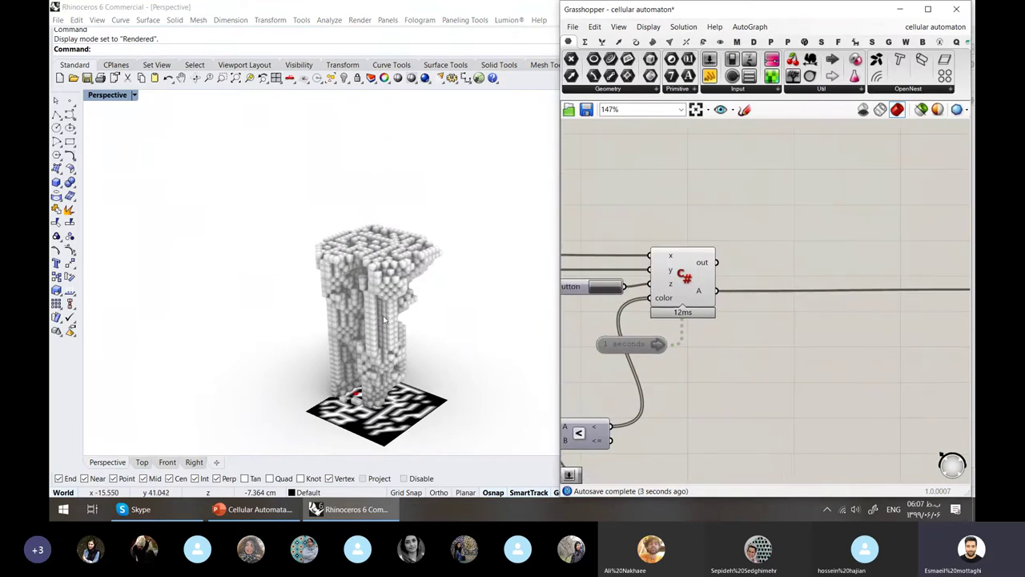
mouse_move(384, 318)
right_down()
mouse_move(376, 400)
mouse_move(372, 313)
right_up()
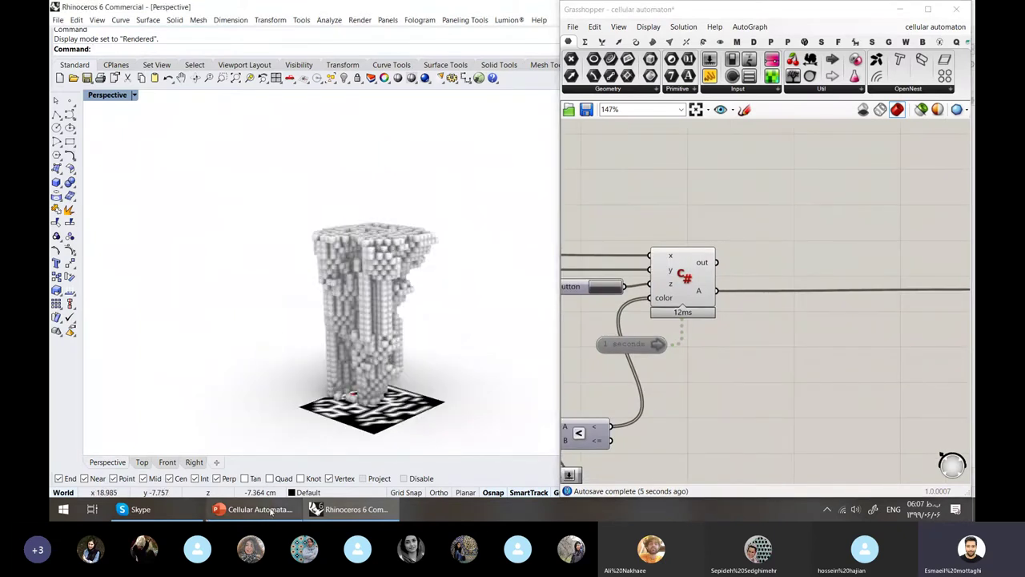
Read the question in the Skype call chat, checking the PowerPoint slides and the Rhino model in between.
click(165, 508)
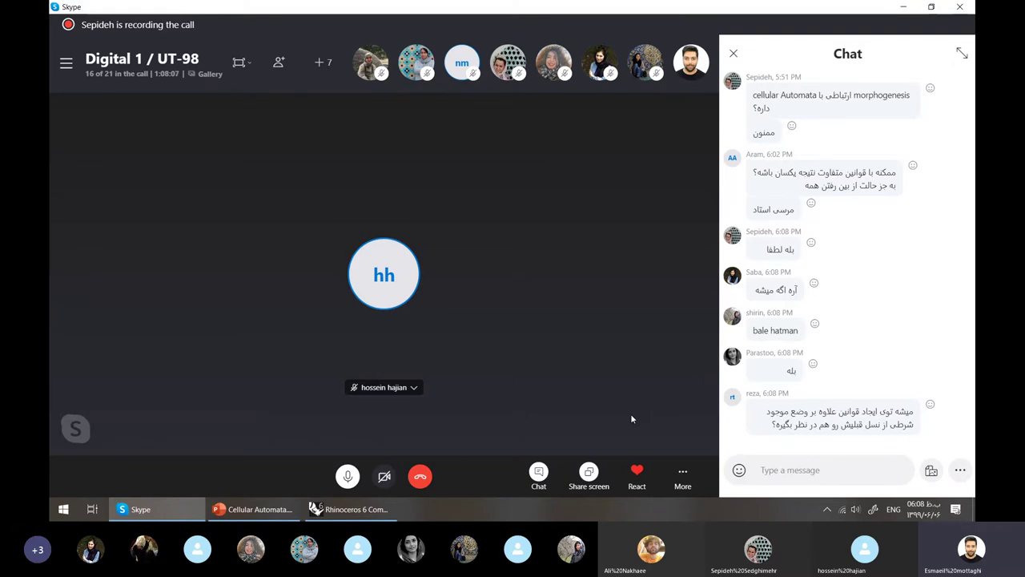
click(256, 509)
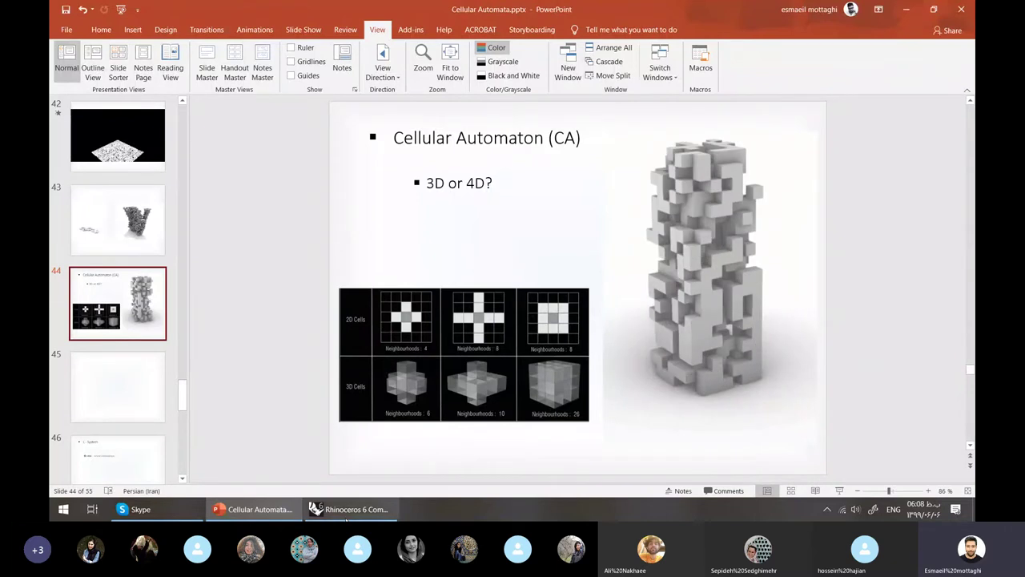
click(346, 513)
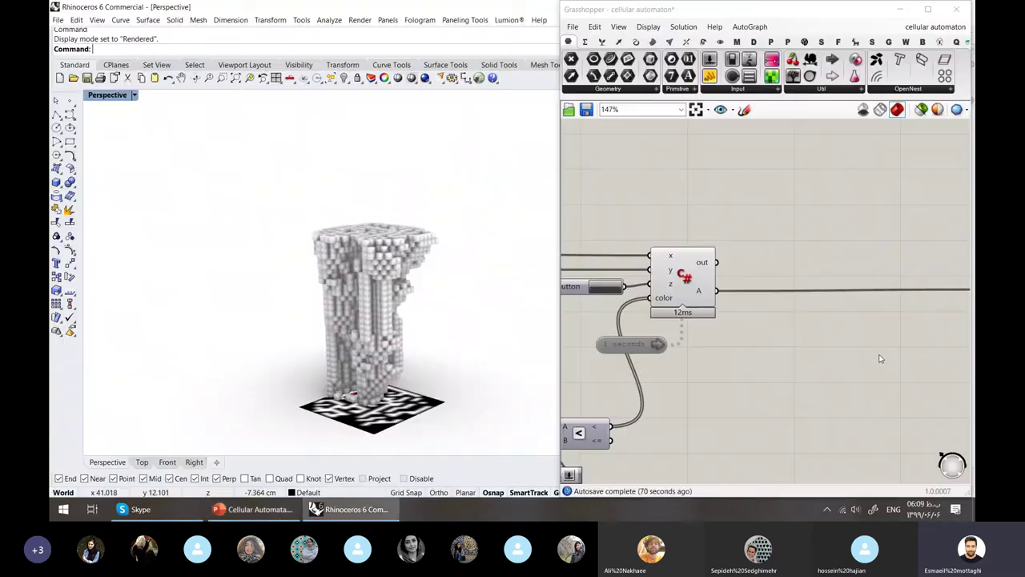
click(141, 509)
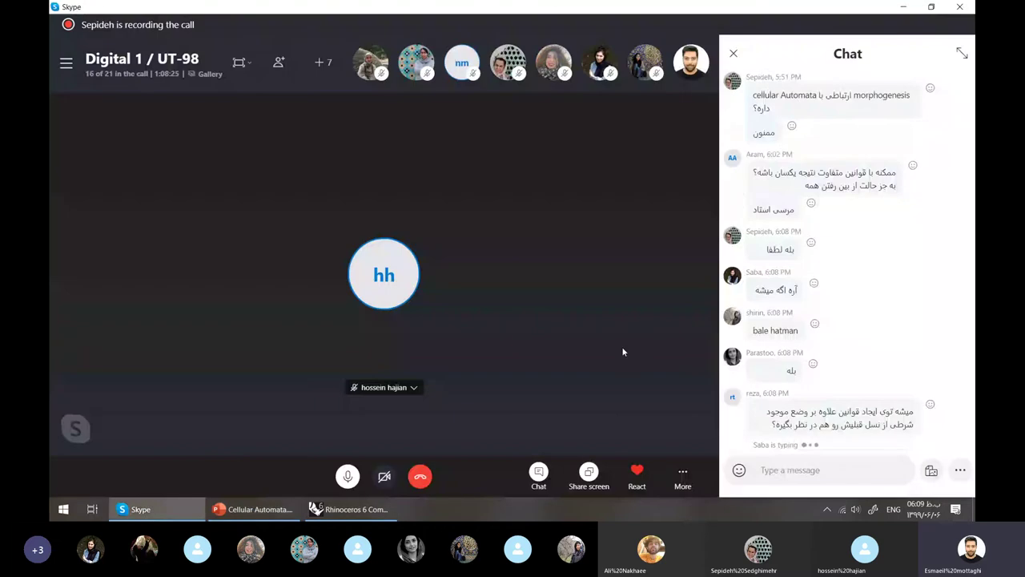